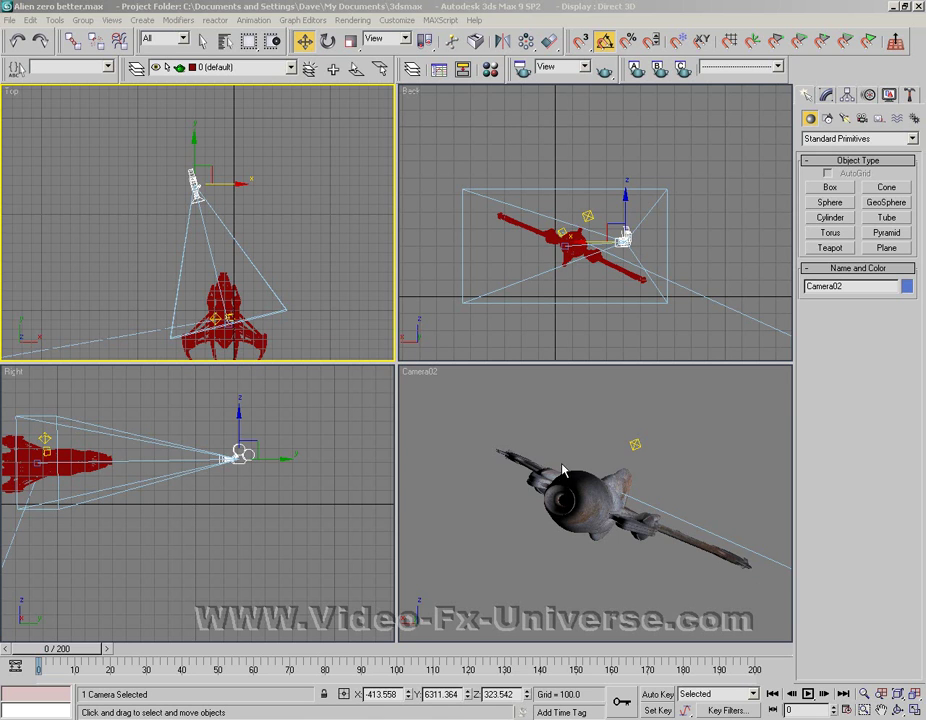
Step: Create a sphere with a radius of about 31.7 just behind the ship's engine nozzle in the Top view
right_click(452, 411)
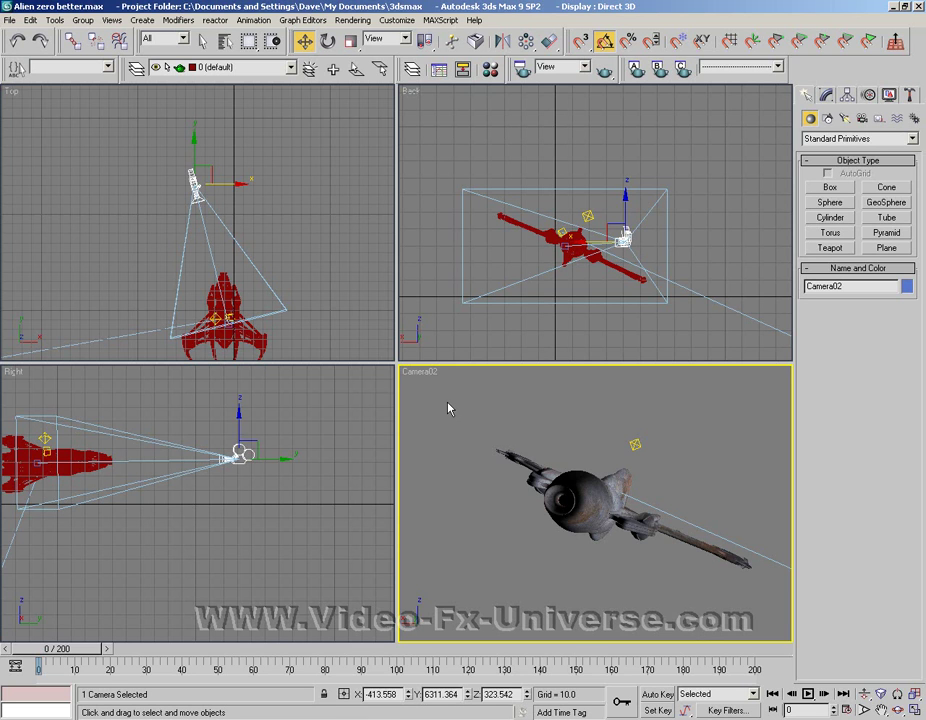
click(829, 202)
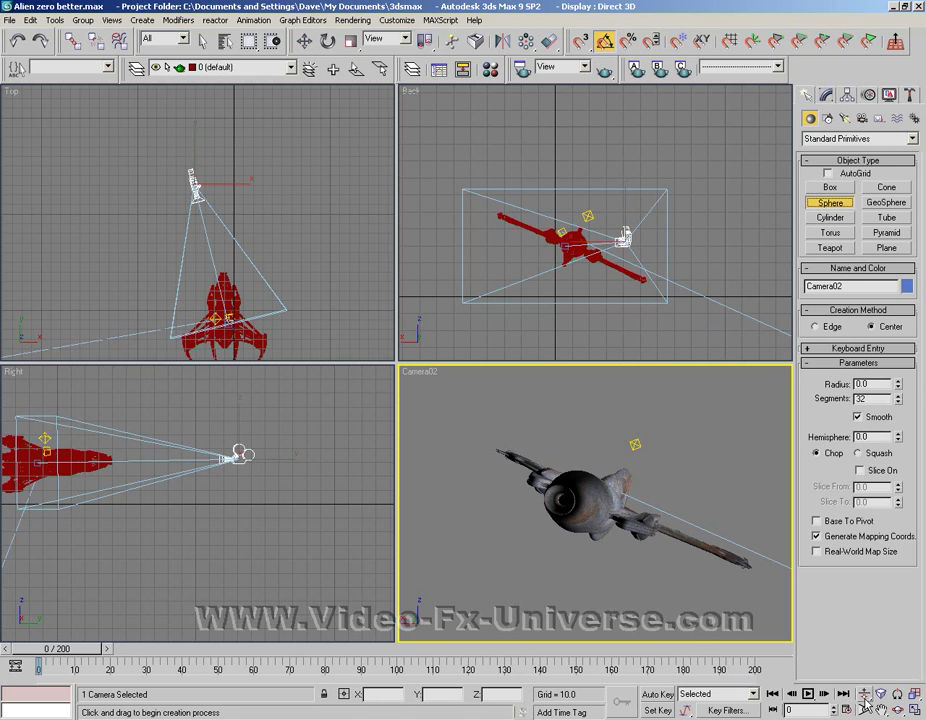
drag(107, 470, 118, 420)
middle_drag(215, 473, 246, 477)
scroll(246, 477, up, 3)
scroll(221, 480, down, 3)
scroll(217, 434, up, 3)
scroll(312, 299, up, 4)
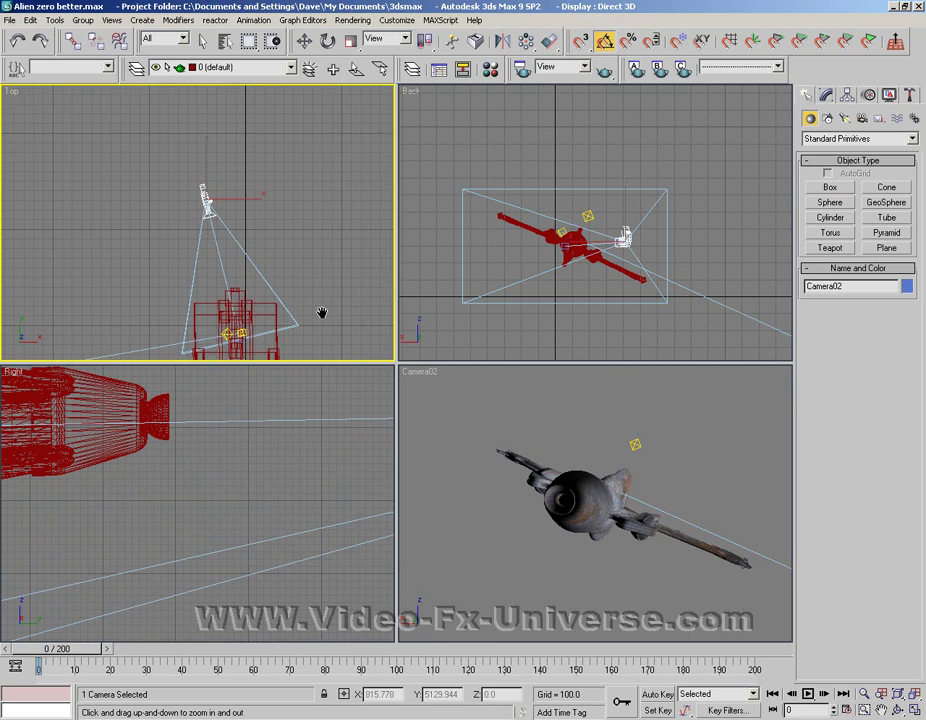
middle_drag(304, 337, 236, 178)
scroll(236, 178, up, 5)
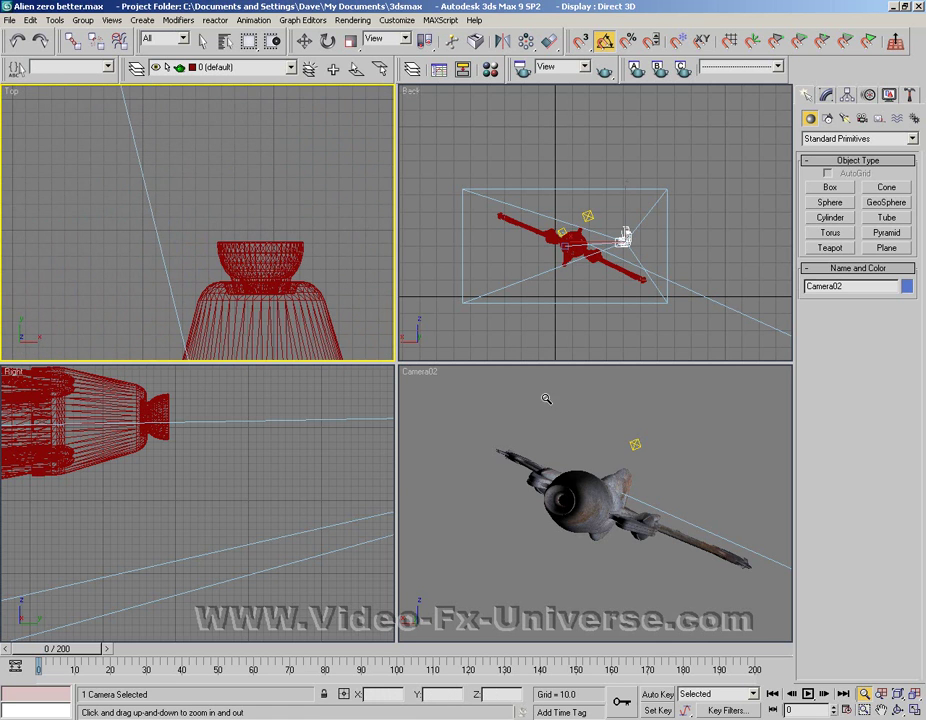
drag(560, 290, 640, 270)
click(828, 203)
click(236, 191)
drag(236, 191, 274, 204)
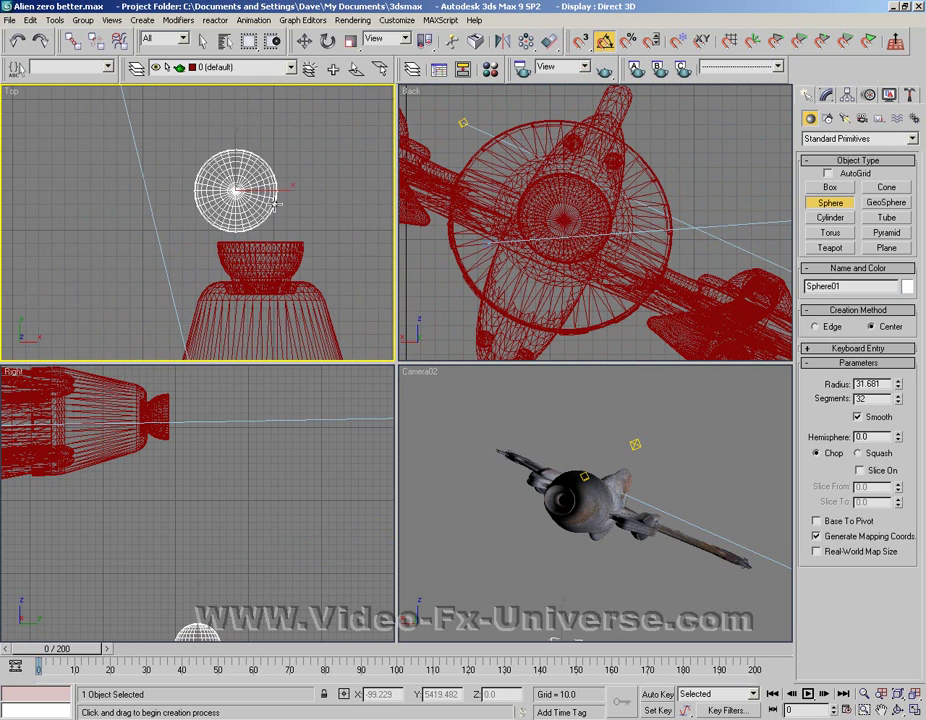
Step: Move the sphere sideways and up so that it lines up with the centre of the engine nozzle, directly behind its opening
click(303, 41)
drag(272, 193, 295, 193)
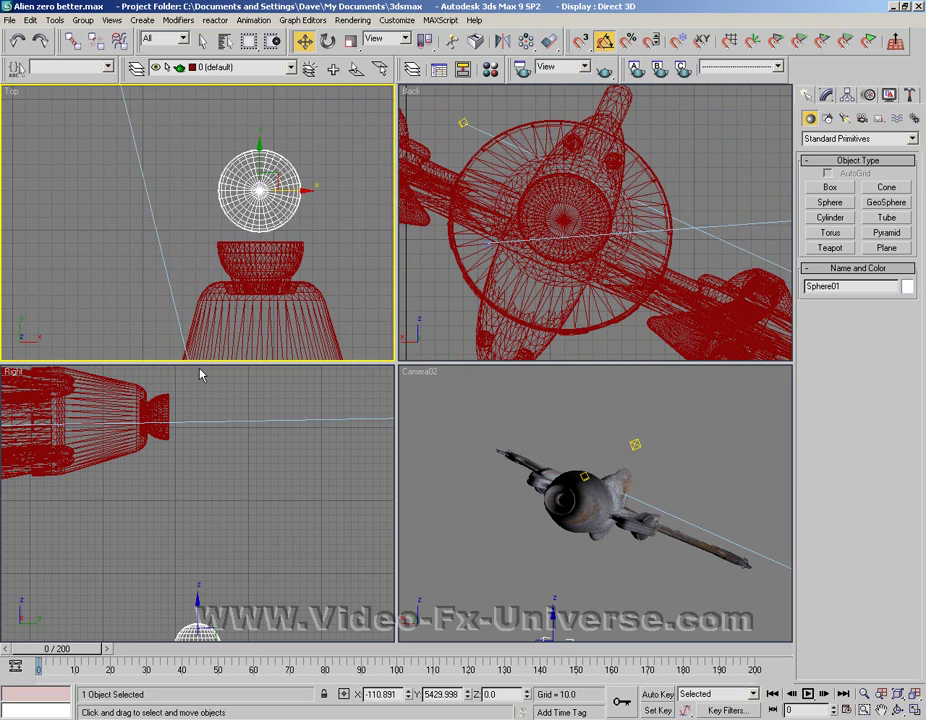
right_click(227, 459)
drag(199, 621, 222, 417)
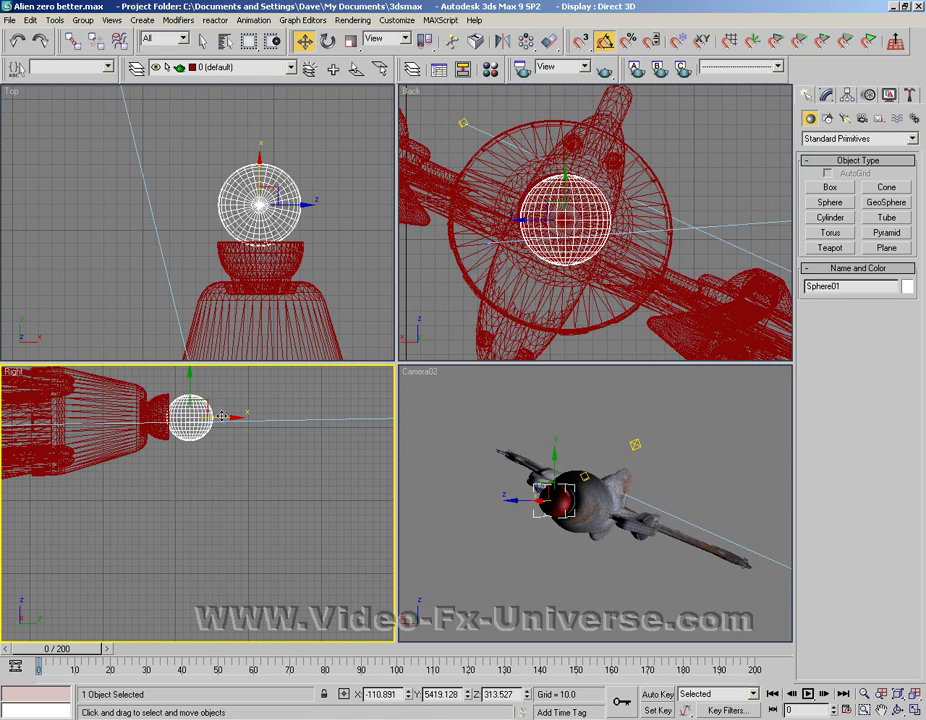
Step: Flatten the sphere into a thin disc that fits the nozzle, scaled to about 93.5% in X, 4.9% in Y and 84.8% in Z
key(r)
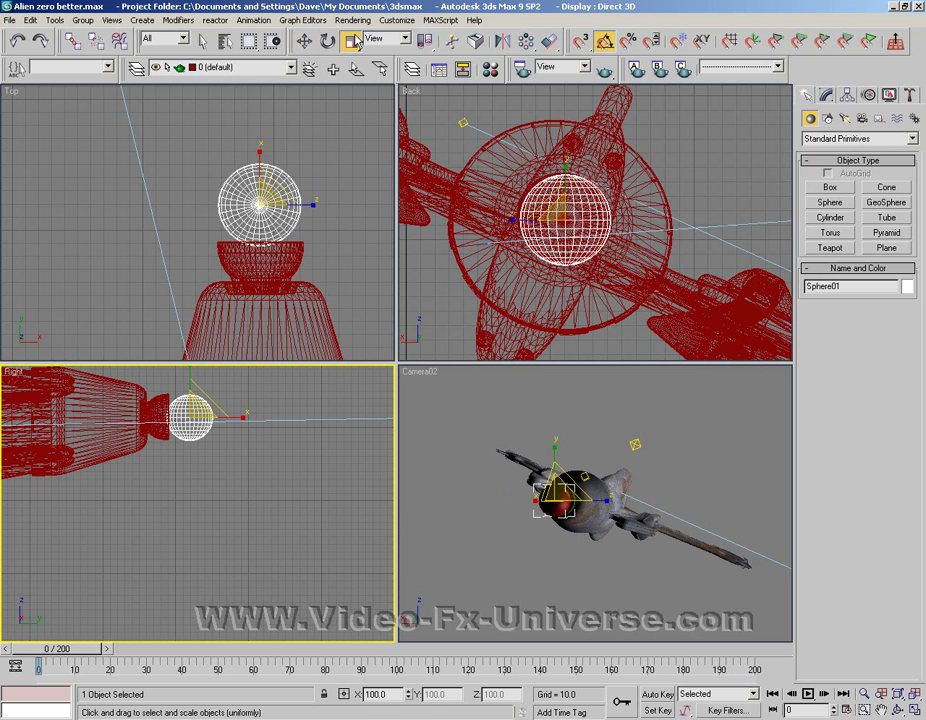
click(259, 153)
drag(259, 152, 285, 558)
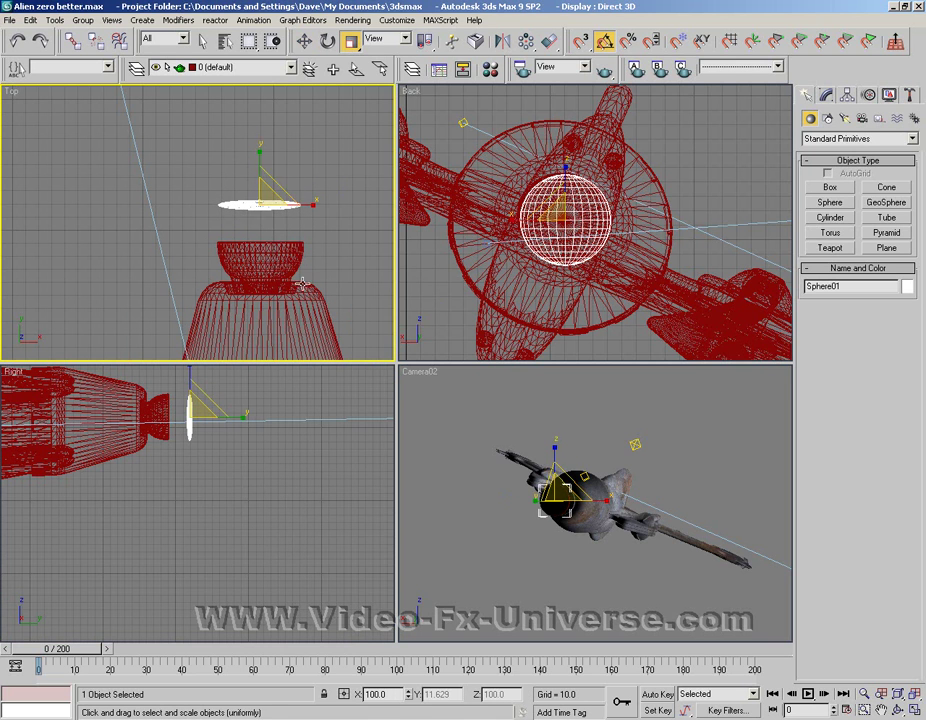
drag(260, 168, 311, 203)
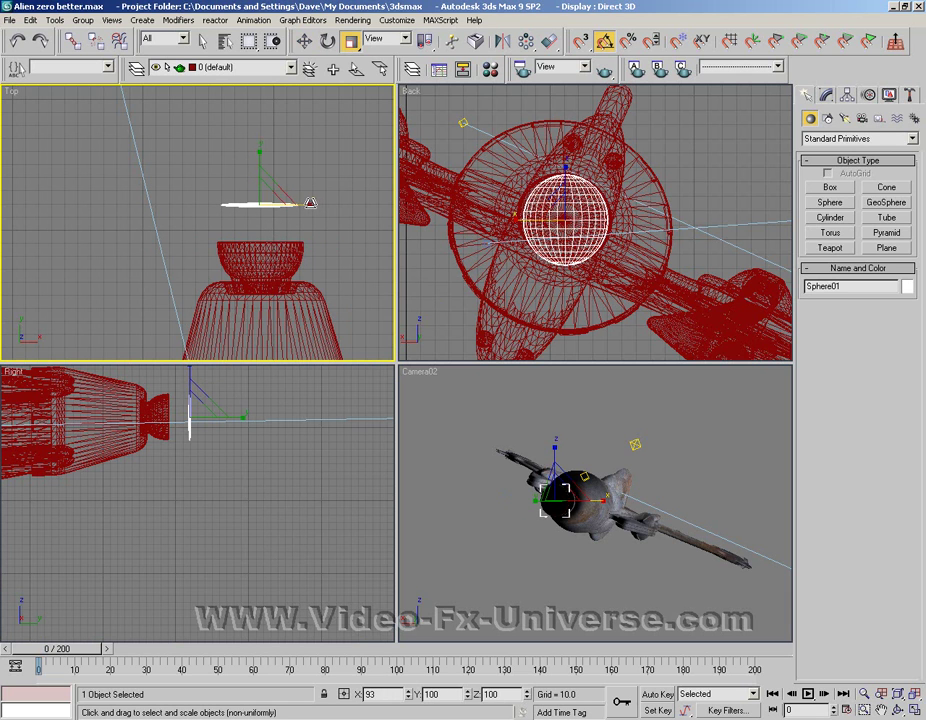
scroll(215, 390, up, 1)
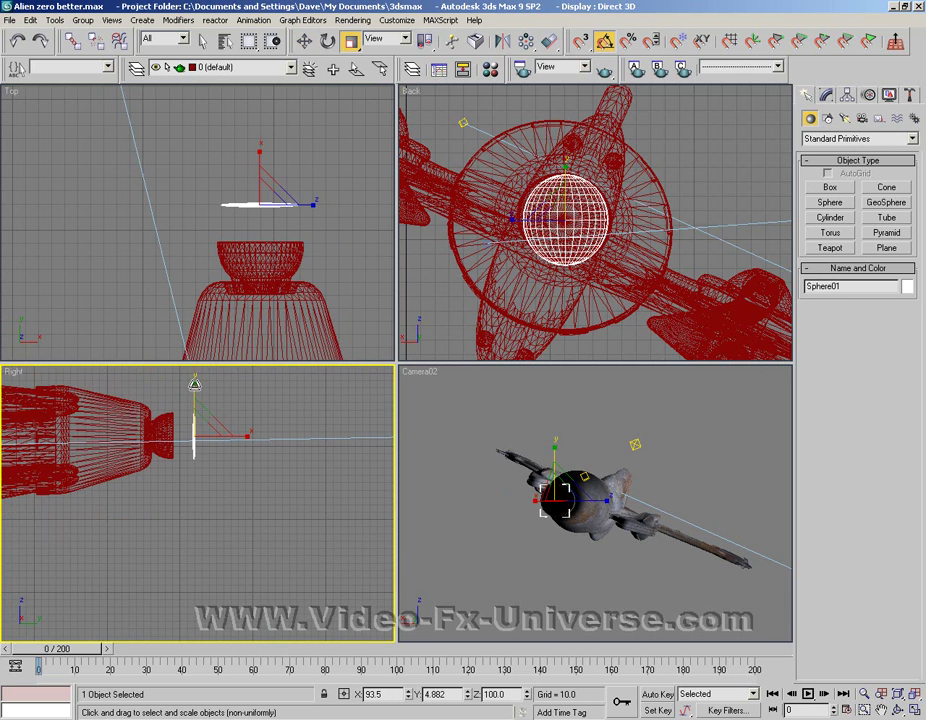
drag(265, 195, 296, 236)
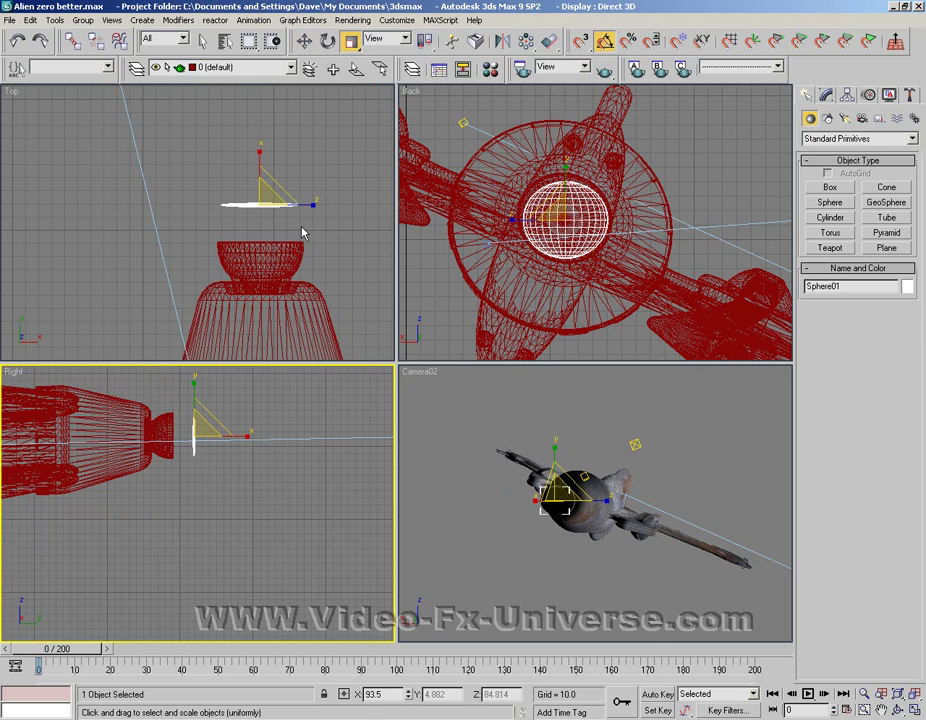
Step: Move the flattened disc just inside the nozzle's opening and fine-tune its centring in the Back view
click(304, 44)
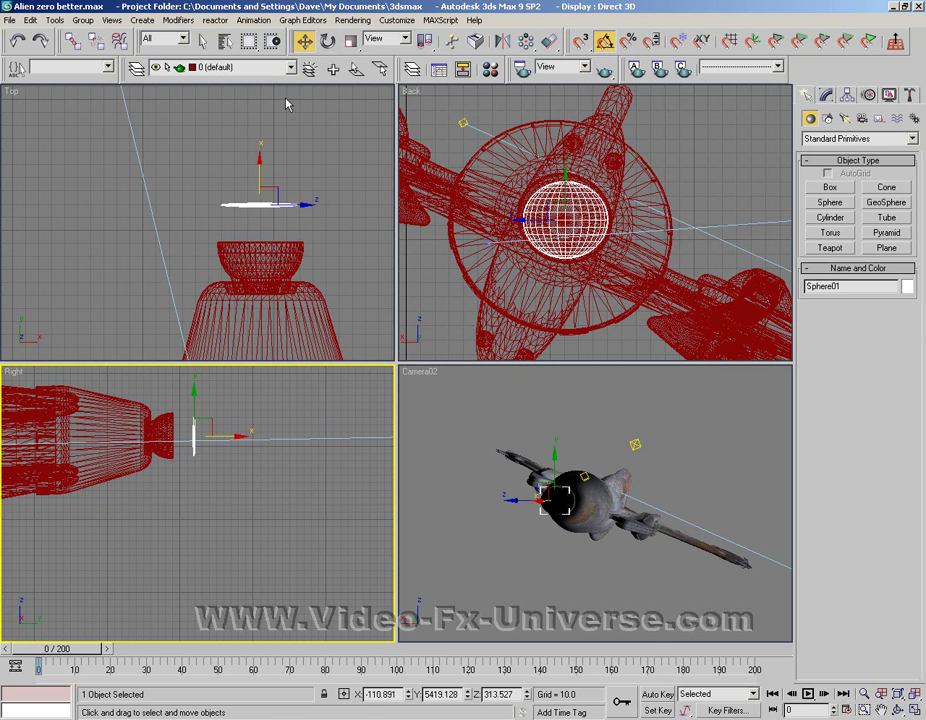
drag(224, 437, 198, 438)
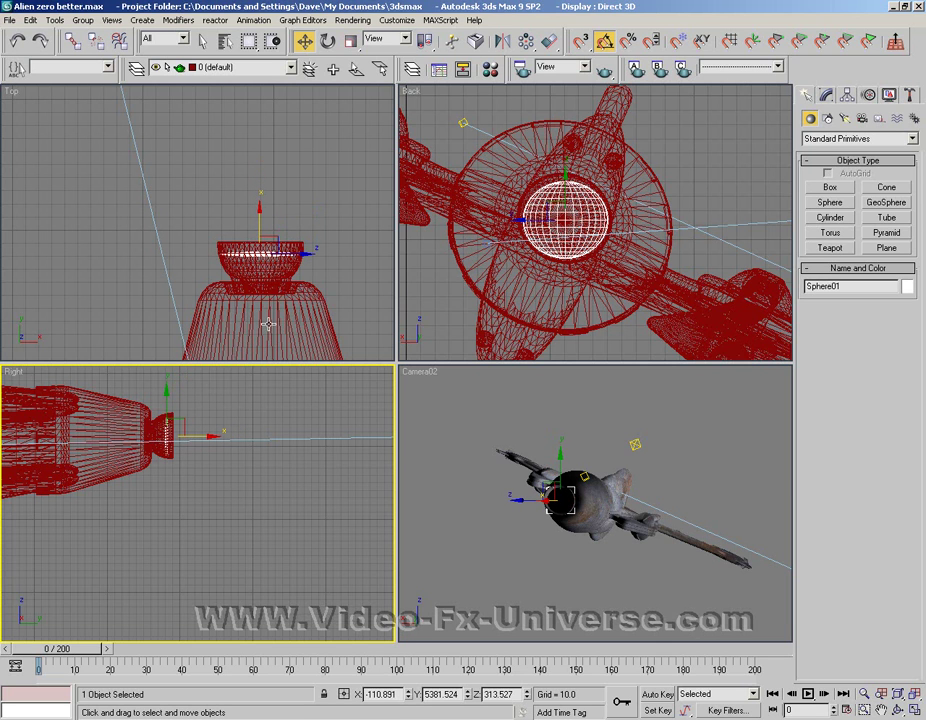
click(549, 214)
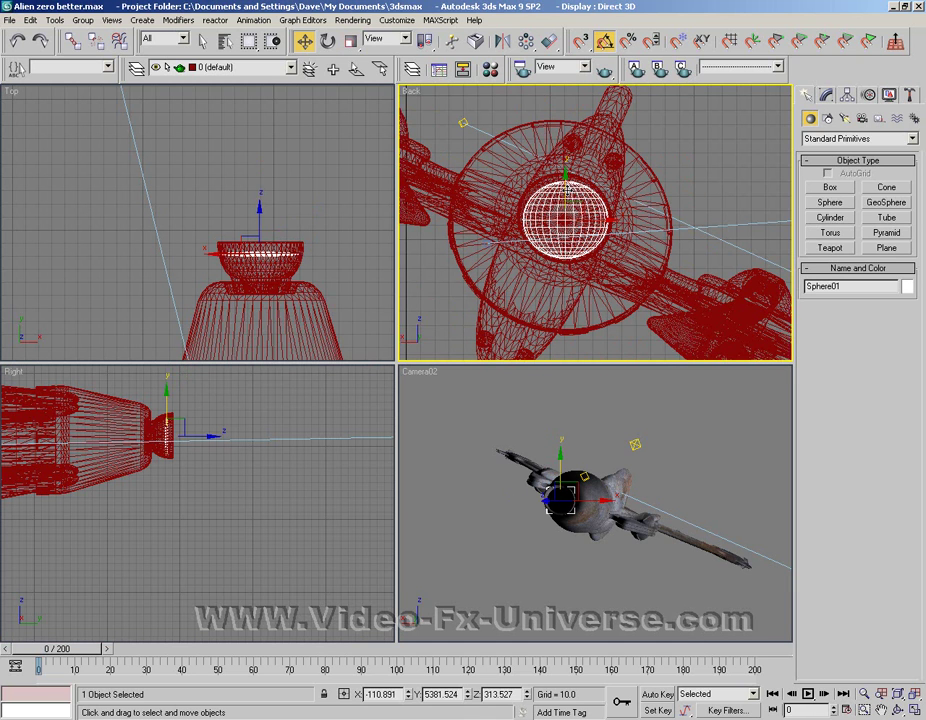
drag(610, 219, 578, 200)
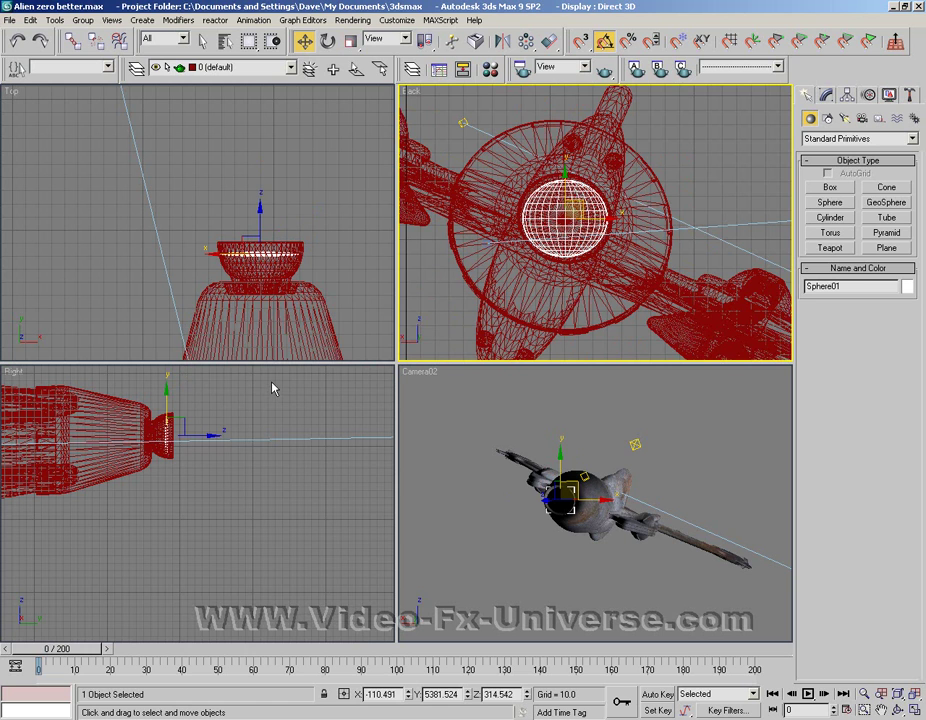
Step: Set the diffuse colour of the 01 - Default material to light blue, RGB 158, 201, 250
key(m)
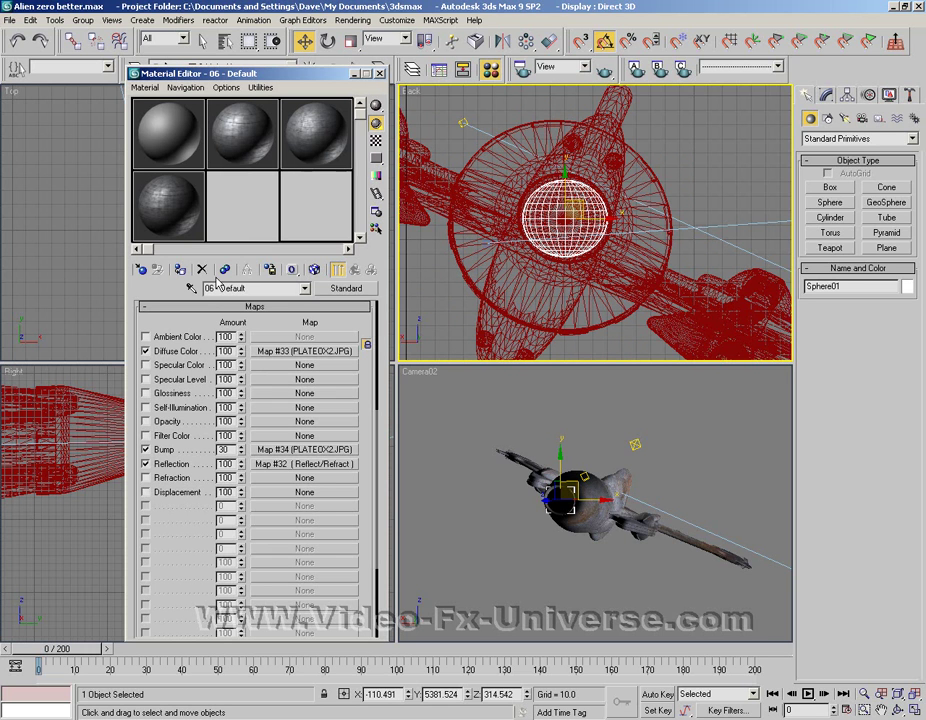
click(180, 136)
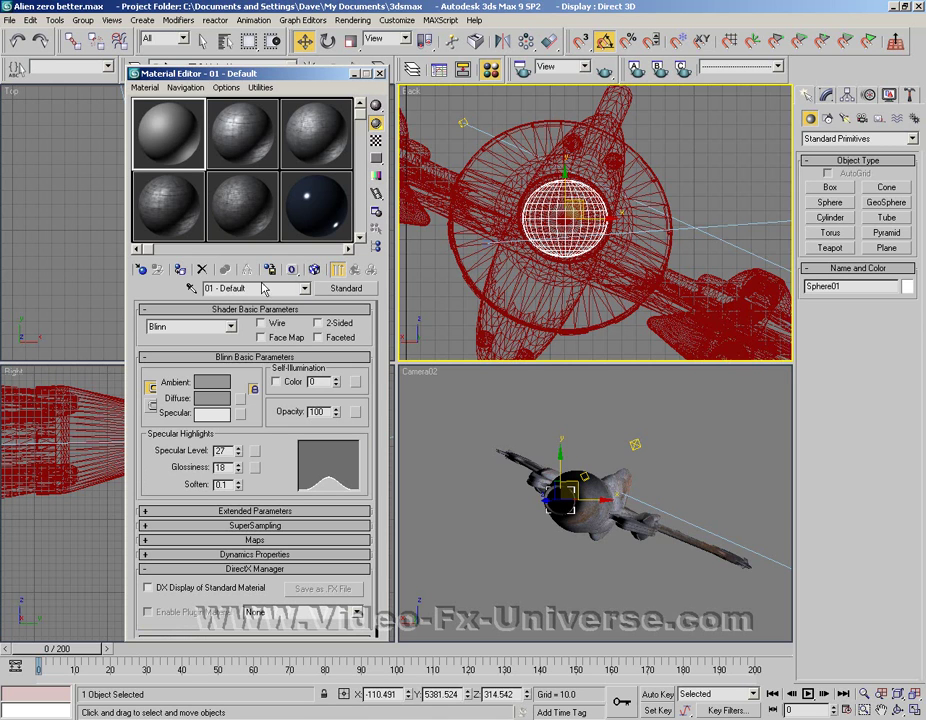
click(211, 398)
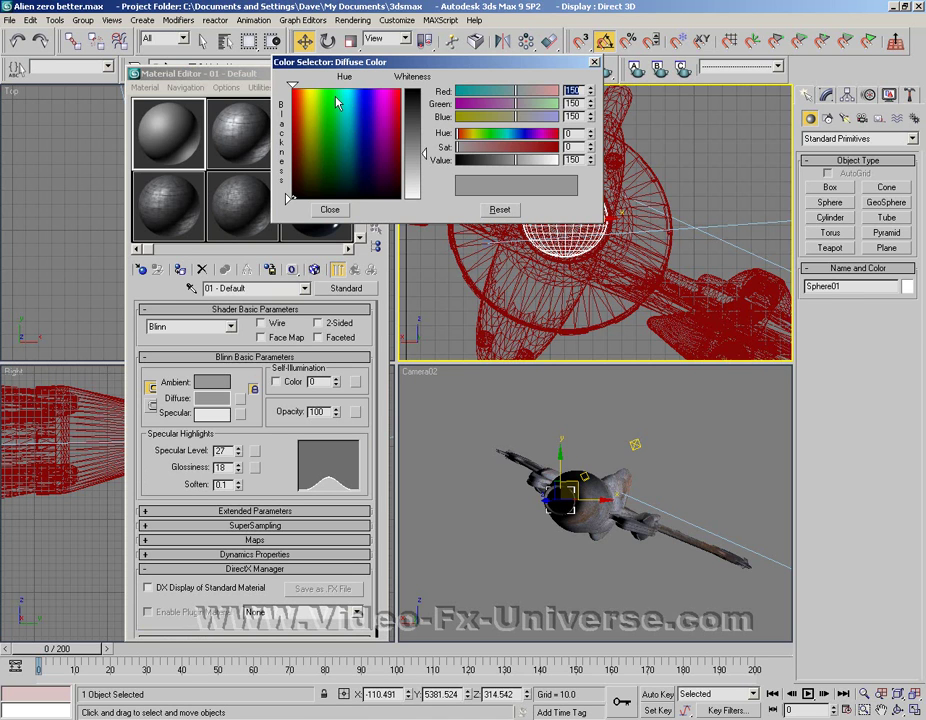
drag(359, 101, 357, 91)
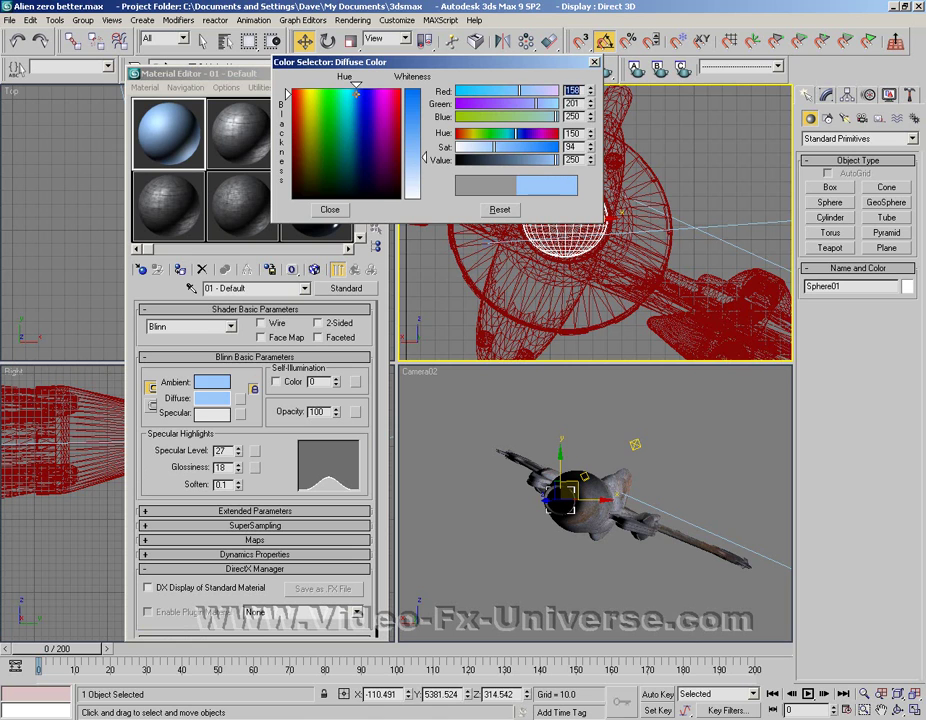
click(330, 209)
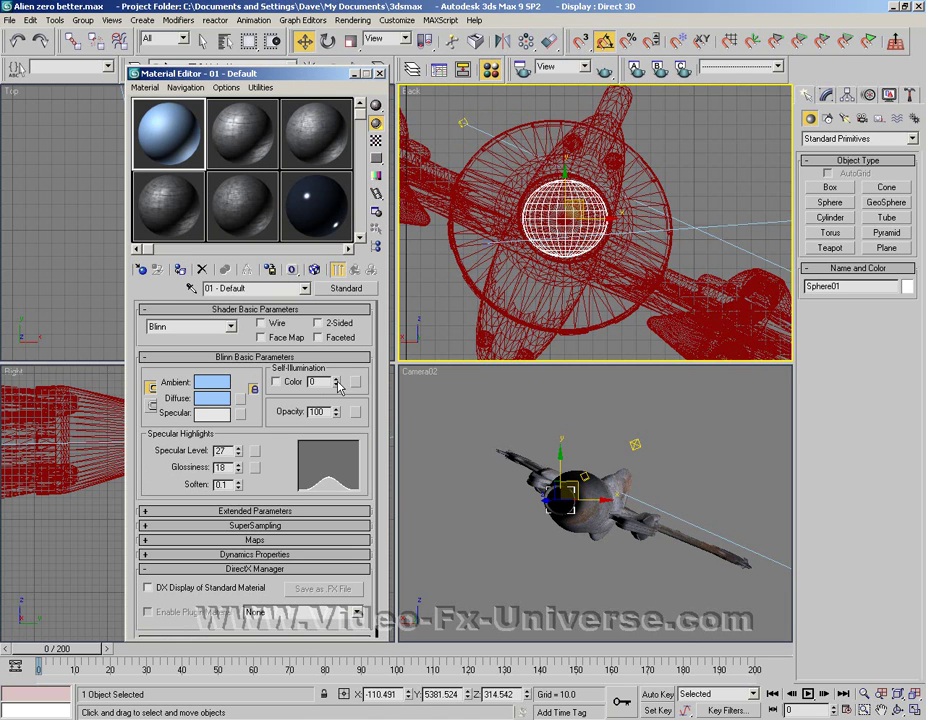
Step: Set the blue material's self-illumination to 100 and its specular level and glossiness to 0, and assign it to the disc
drag(339, 387, 292, 301)
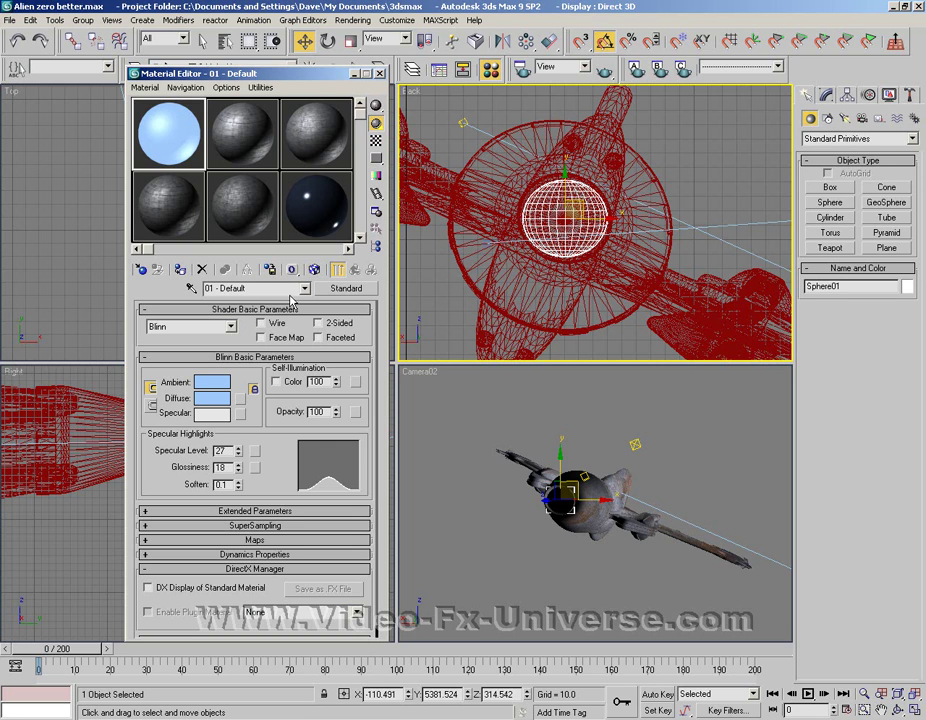
right_click(240, 452)
right_click(239, 467)
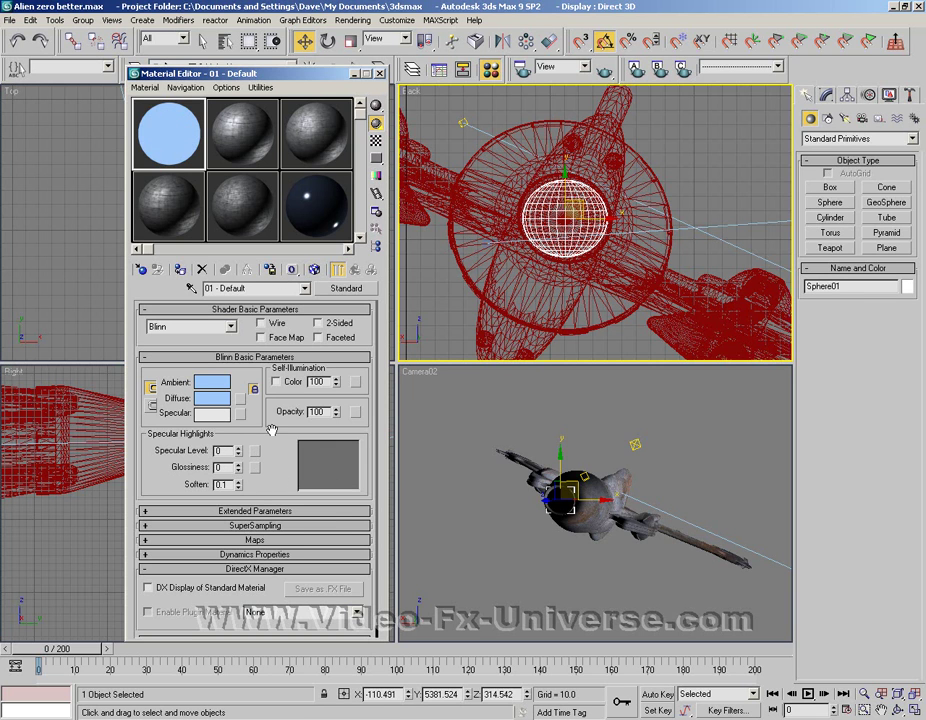
click(180, 270)
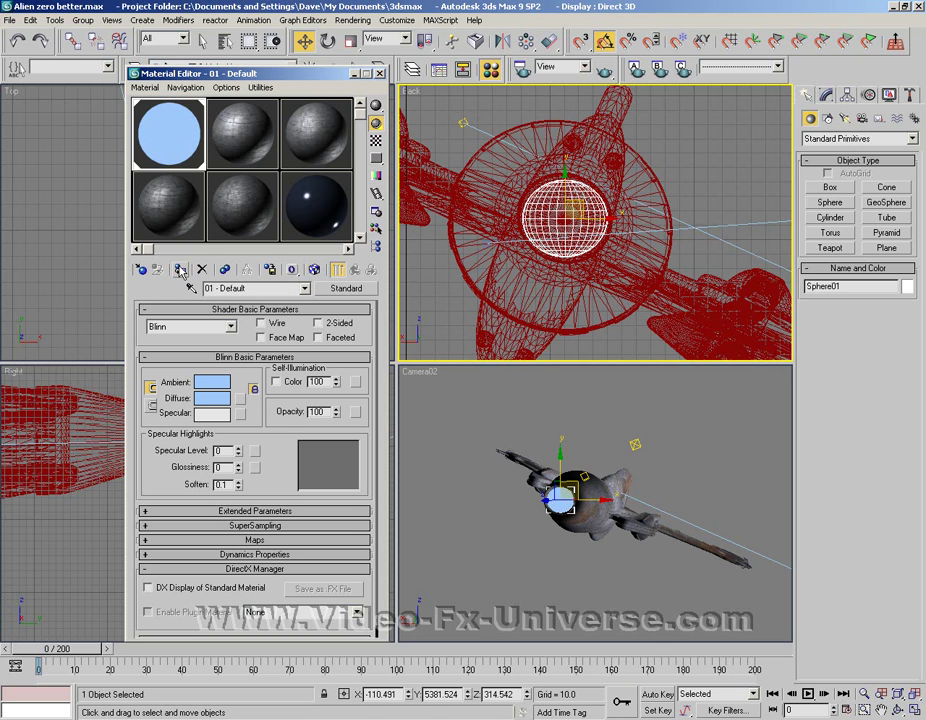
click(356, 74)
Step: Test-render the Camera02 view, continuing past the missing map coordinates warning with its display turned off
right_click(440, 415)
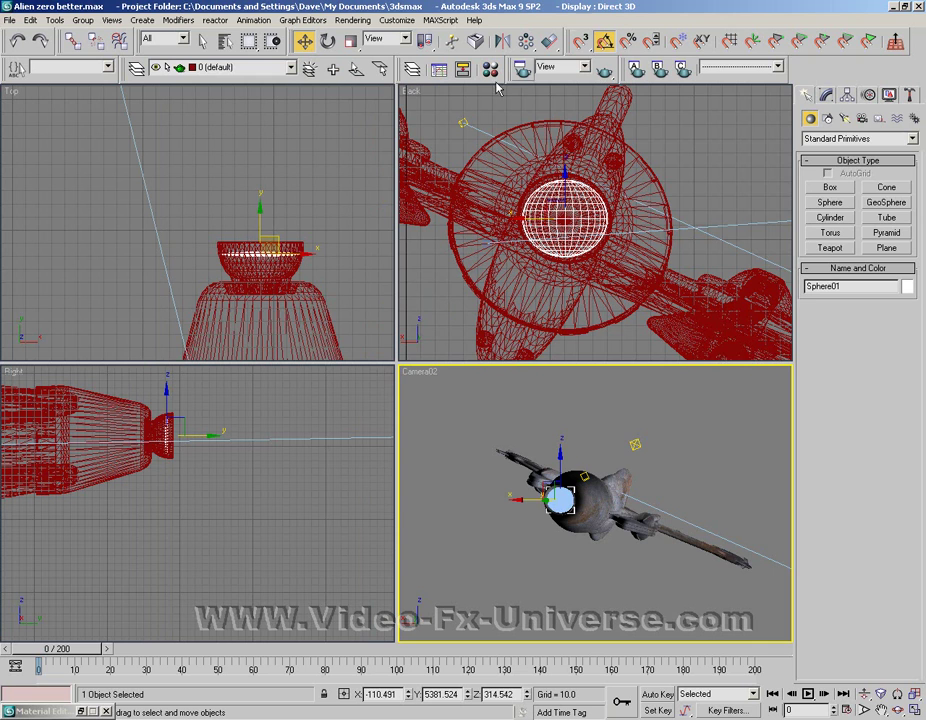
click(605, 68)
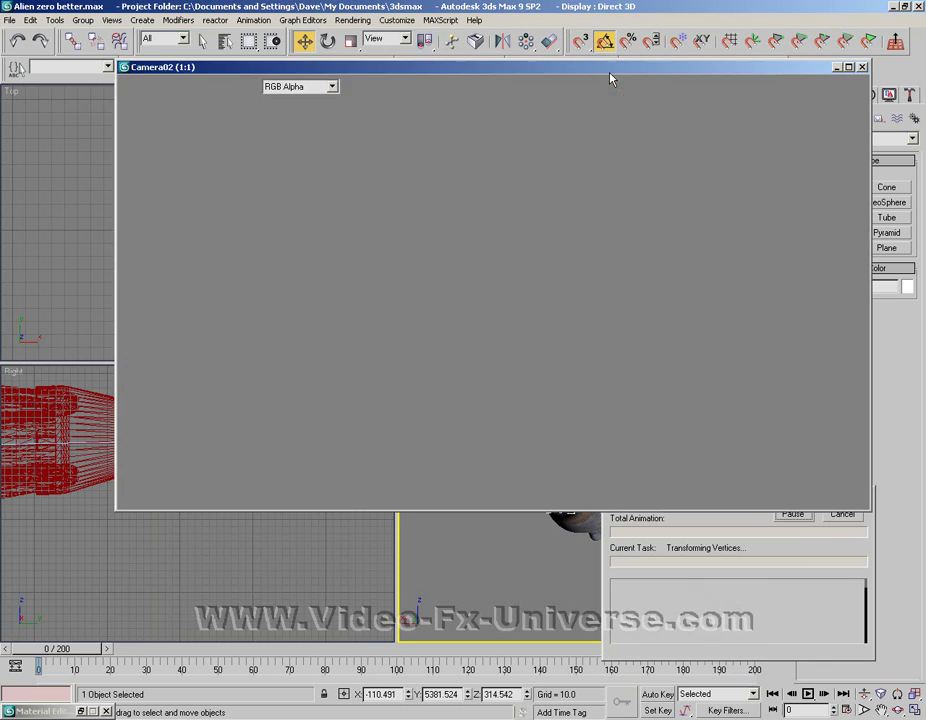
click(461, 466)
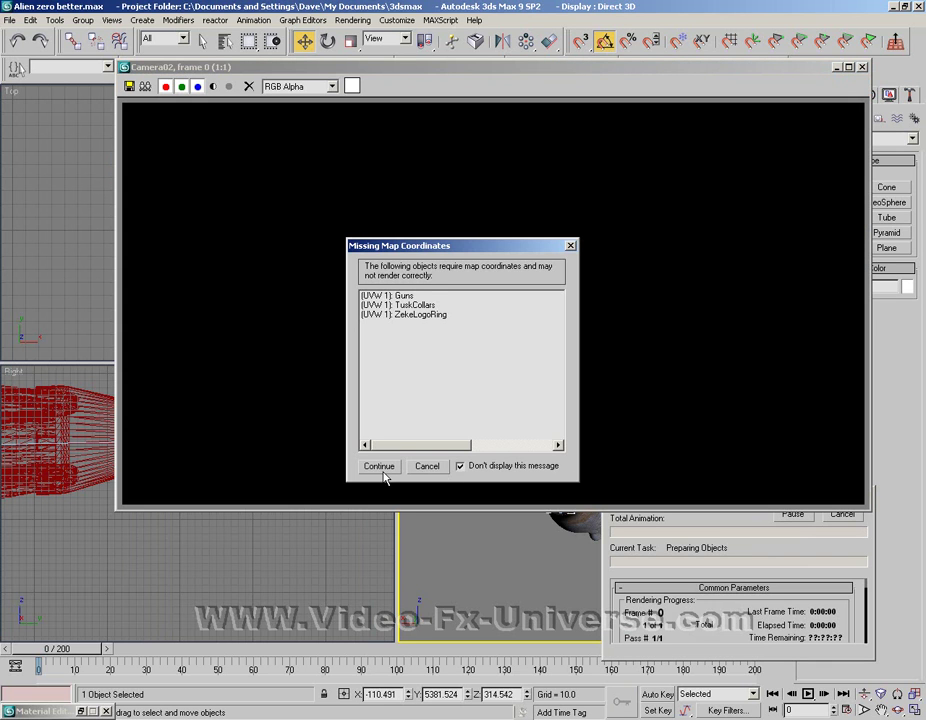
click(379, 466)
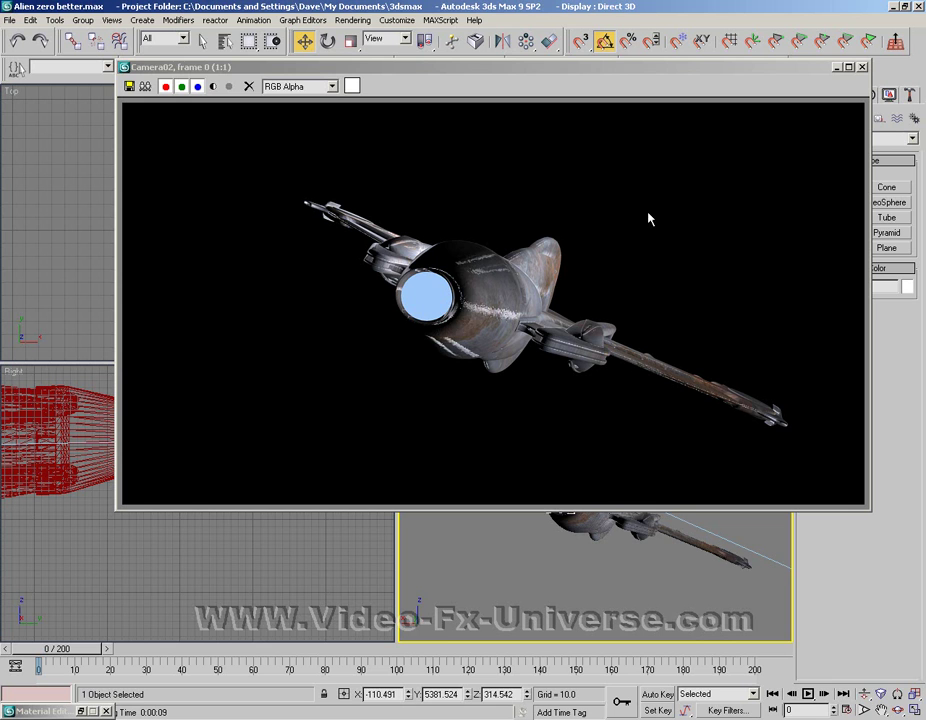
click(861, 68)
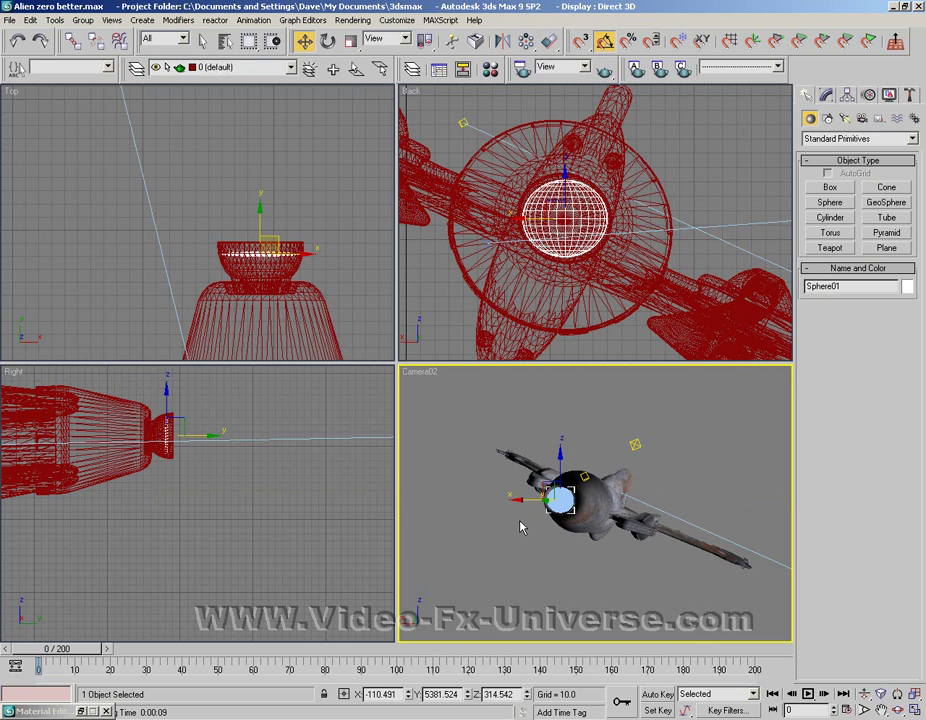
Step: Assign material effects channel 1 to the disc's blue material
click(81, 711)
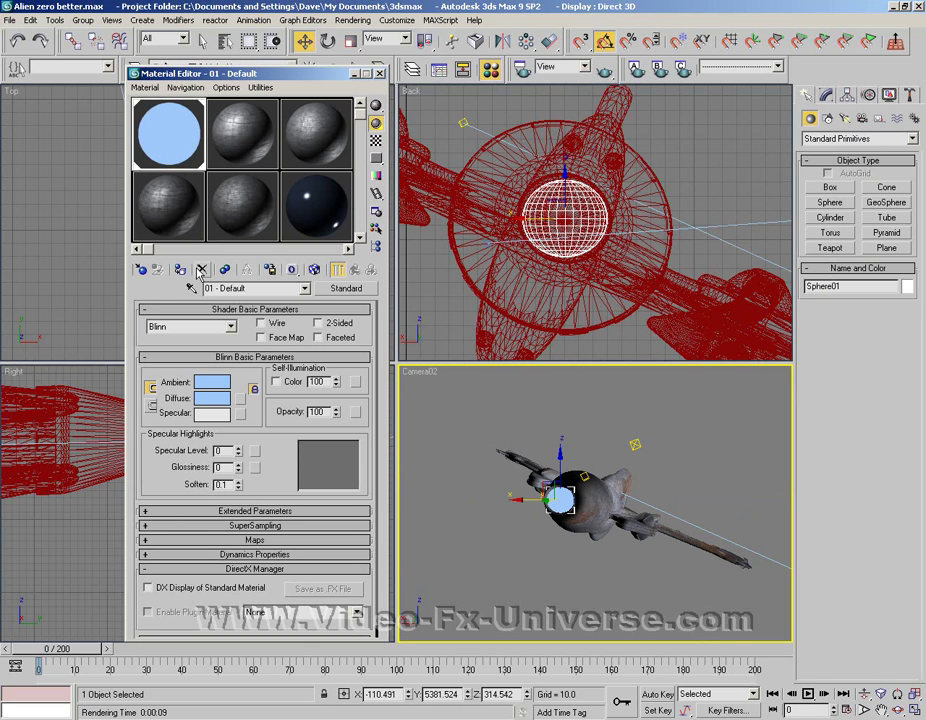
drag(291, 270, 294, 306)
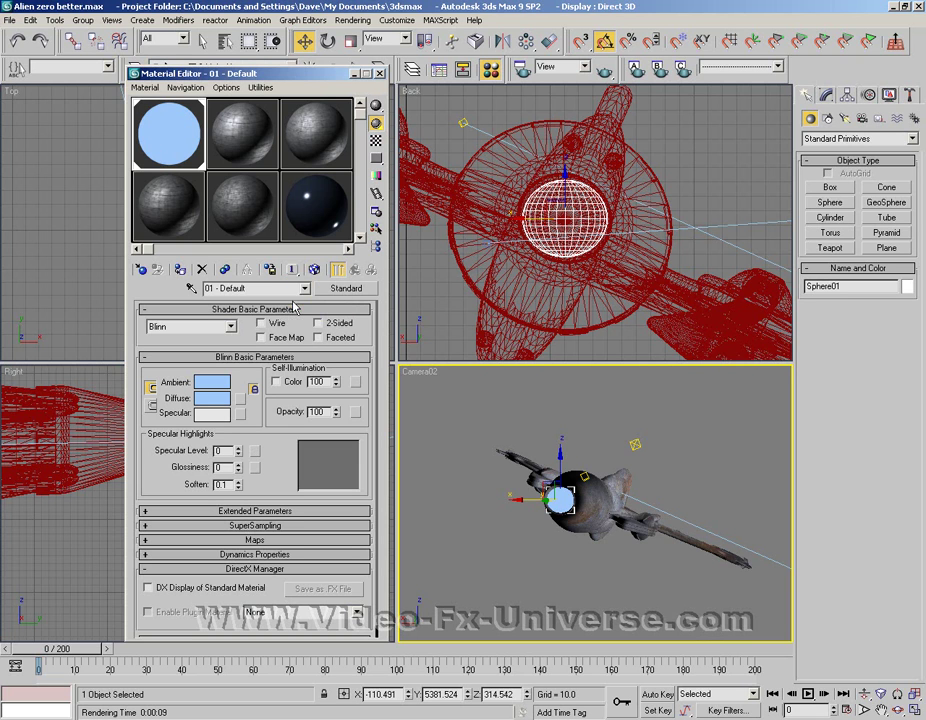
click(353, 73)
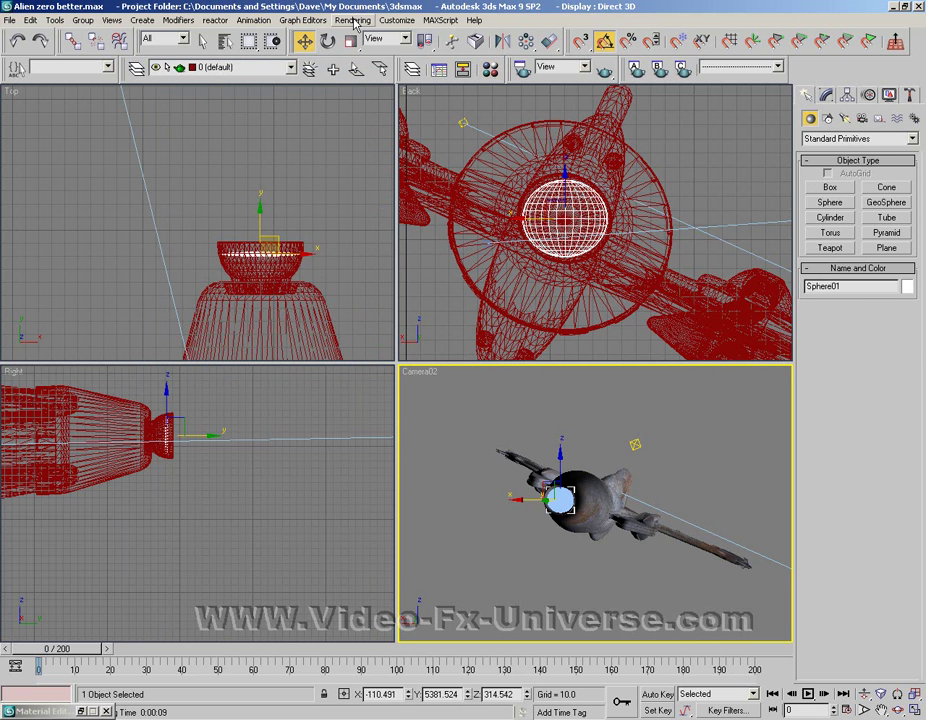
Step: Add a new Lens Effects entry to the scene's rendering effects
click(355, 21)
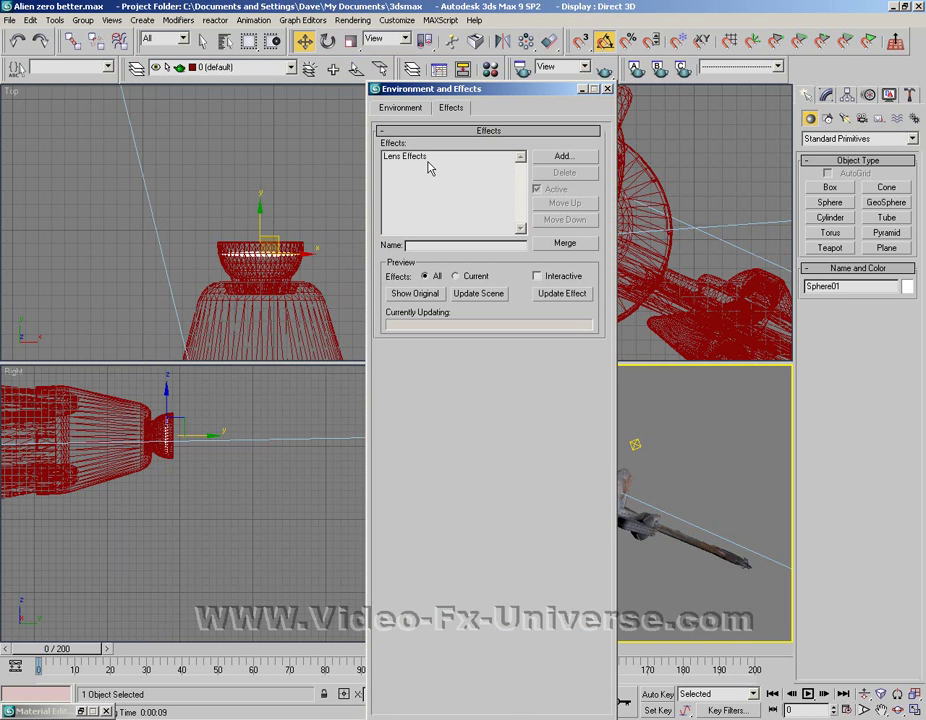
click(562, 158)
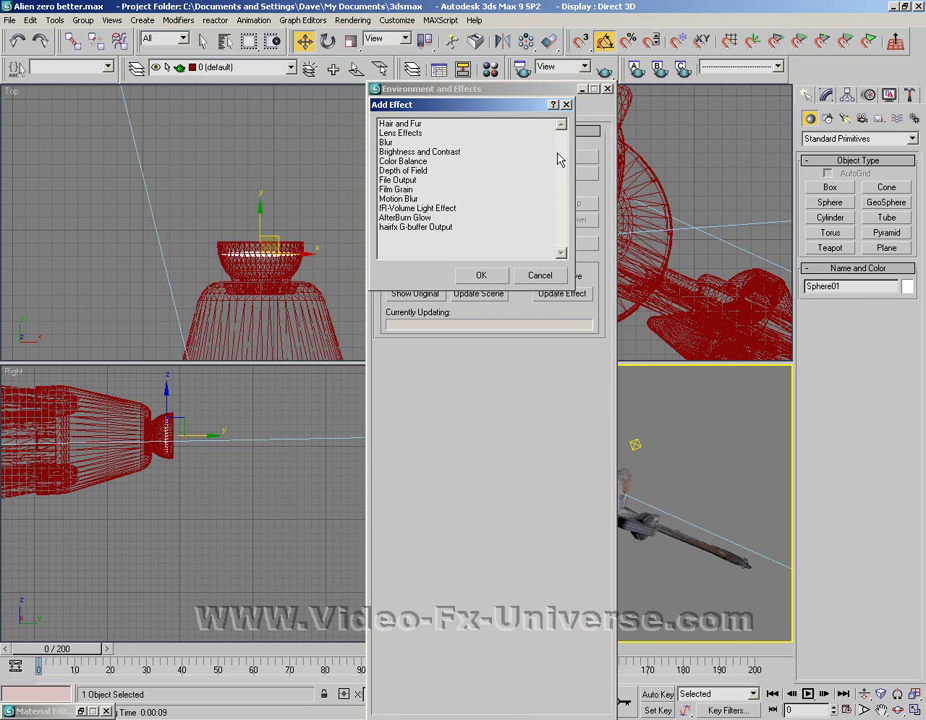
click(408, 133)
click(488, 278)
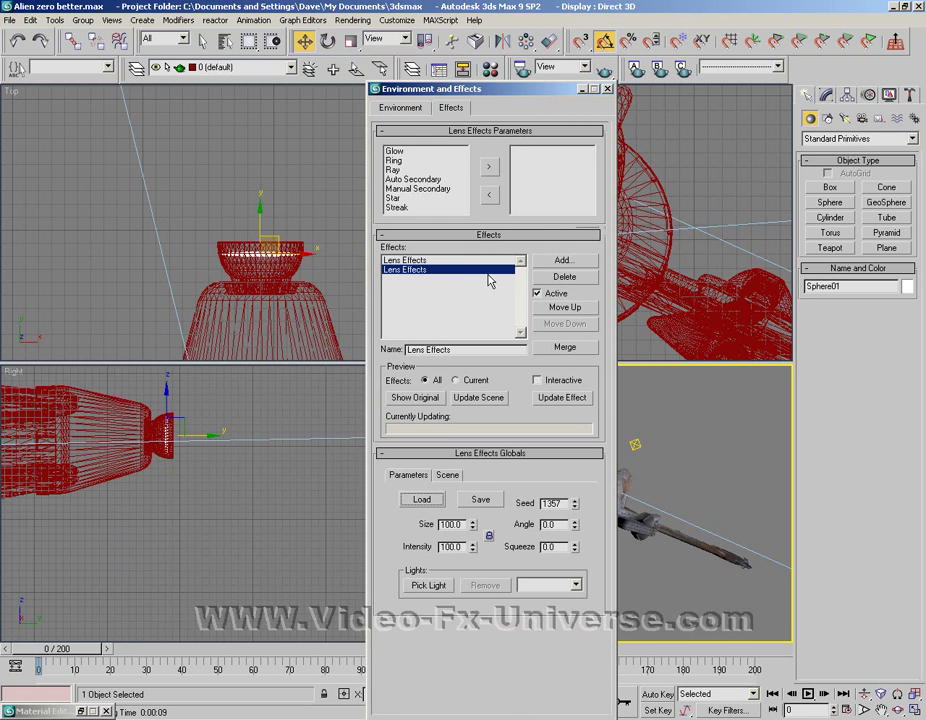
Step: Add a Glow element using Object ID 1 and Material ID 1 as image sources, applied to the image and image centers but not lights
click(400, 152)
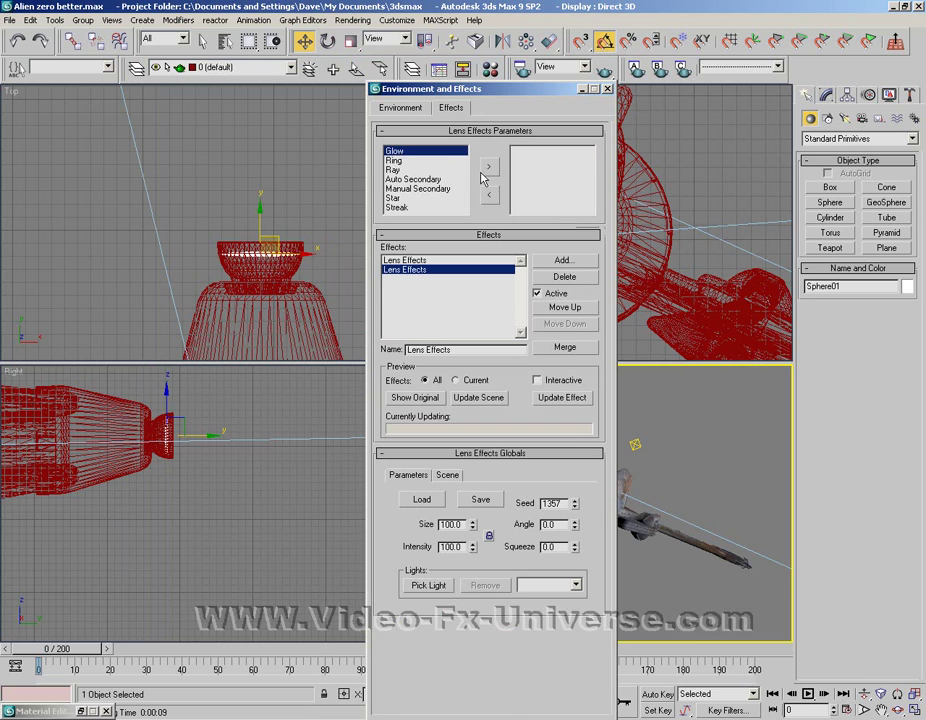
click(488, 168)
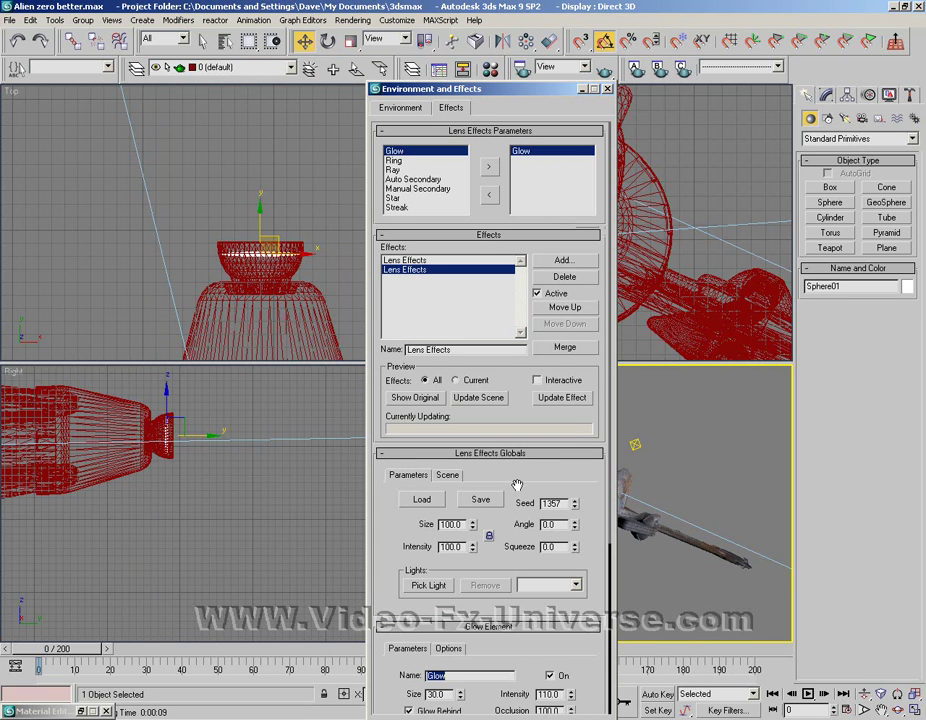
drag(517, 485, 521, 348)
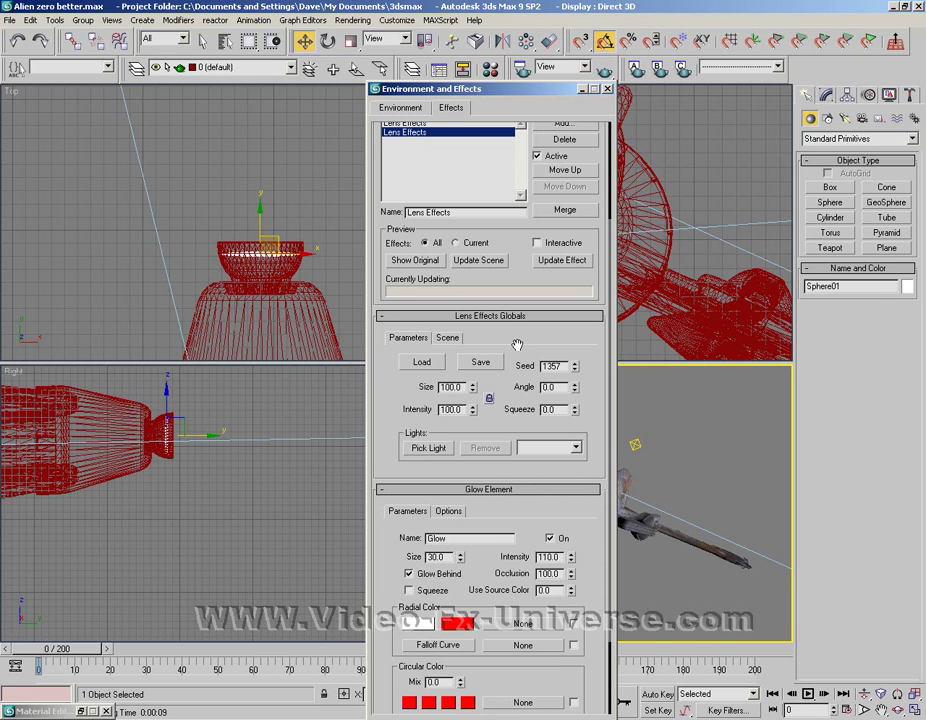
drag(517, 349, 520, 249)
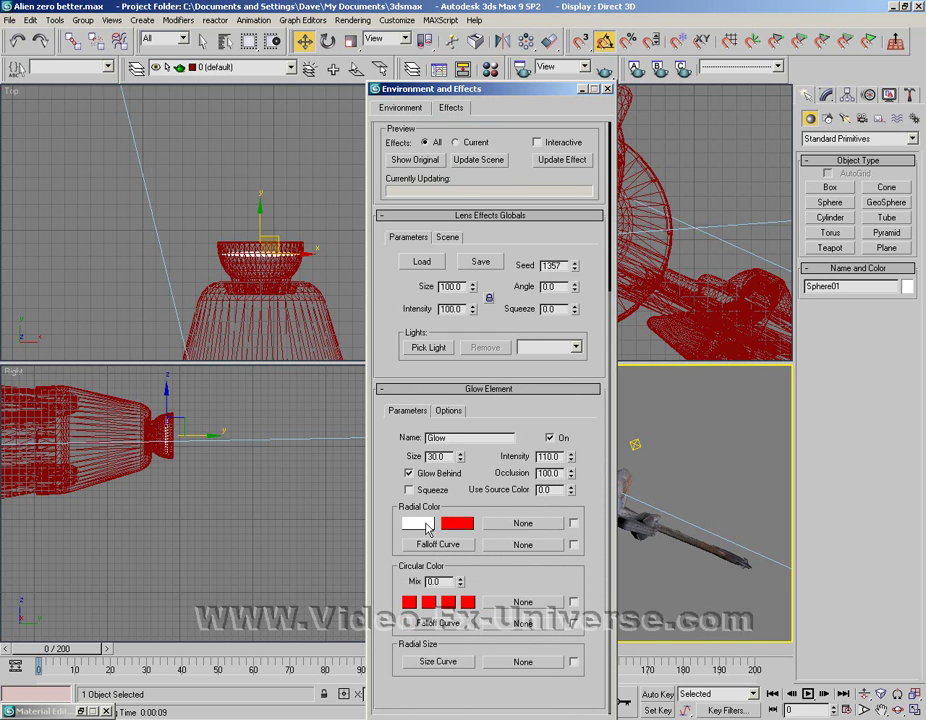
click(445, 411)
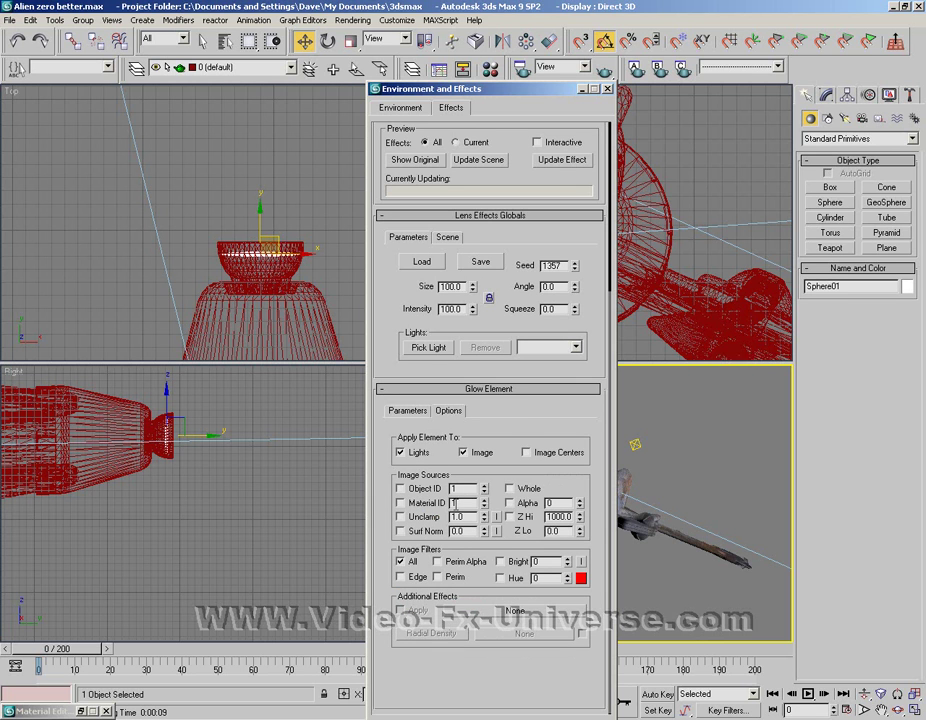
click(400, 488)
click(401, 503)
click(526, 452)
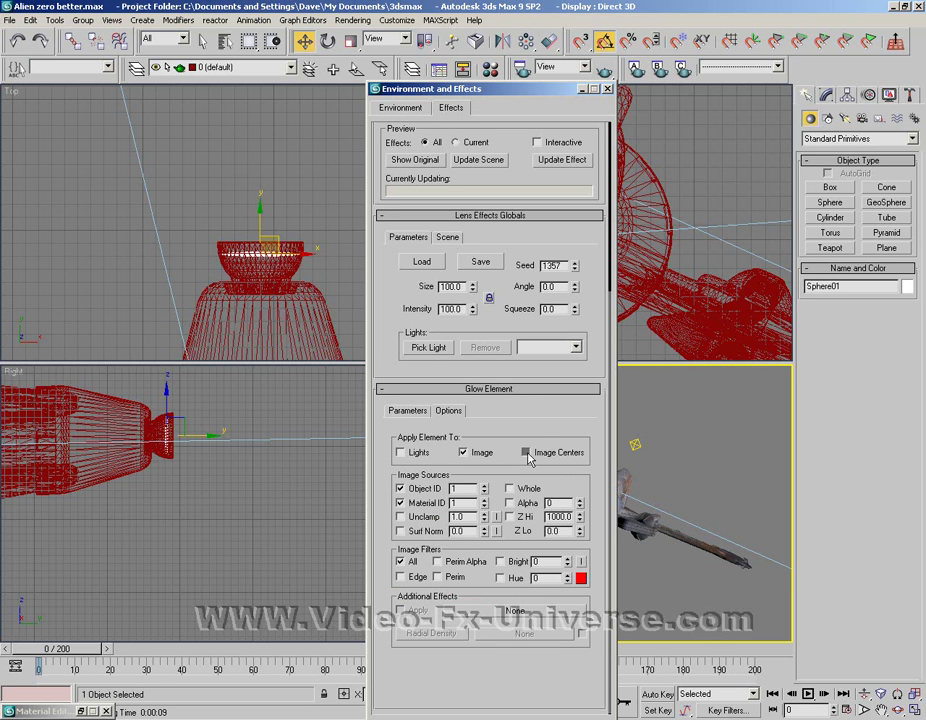
Step: Update the effect preview of the Camera02 view to inspect the engine glow, closing the preview window
click(408, 411)
drag(397, 284, 417, 472)
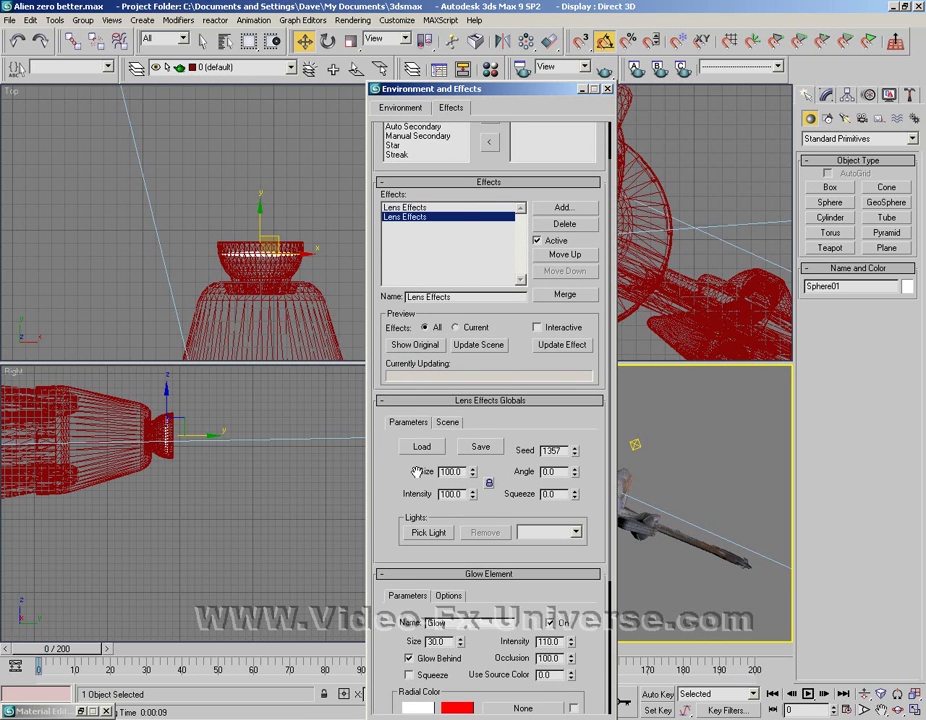
click(560, 345)
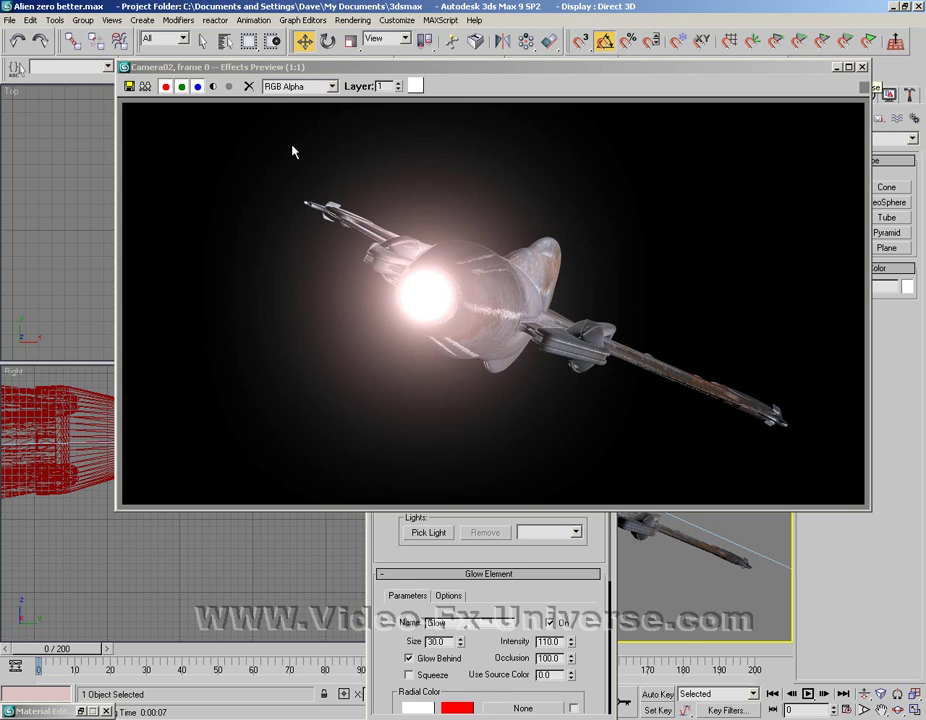
click(864, 68)
Step: Set the glow's radial edge color to light blue (144, 187, 252) and preview the effect again
drag(455, 593, 545, 400)
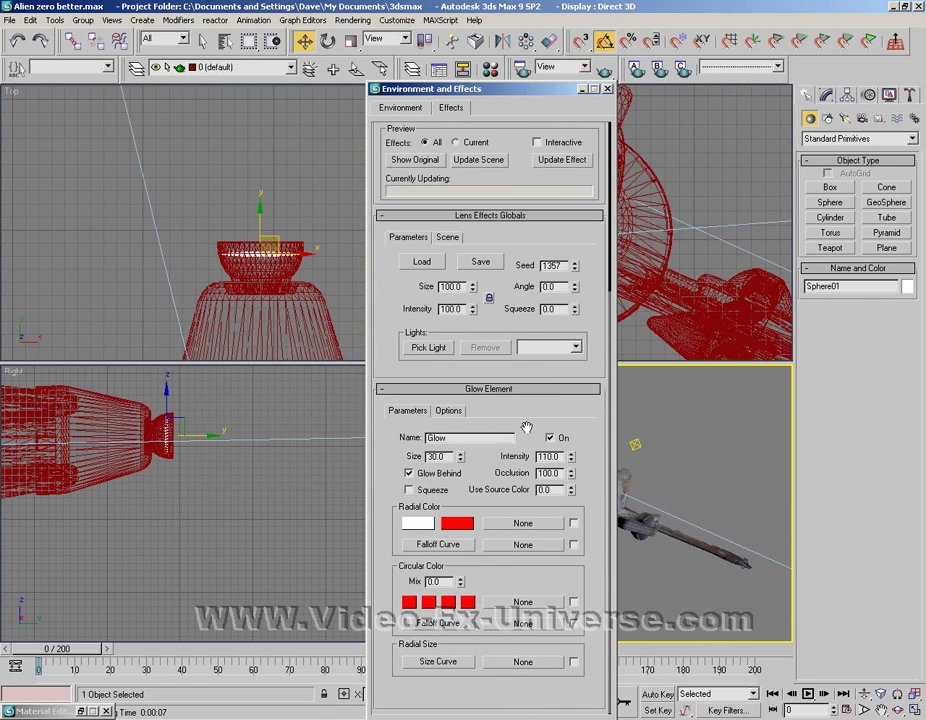
click(461, 524)
click(358, 88)
drag(411, 90, 413, 151)
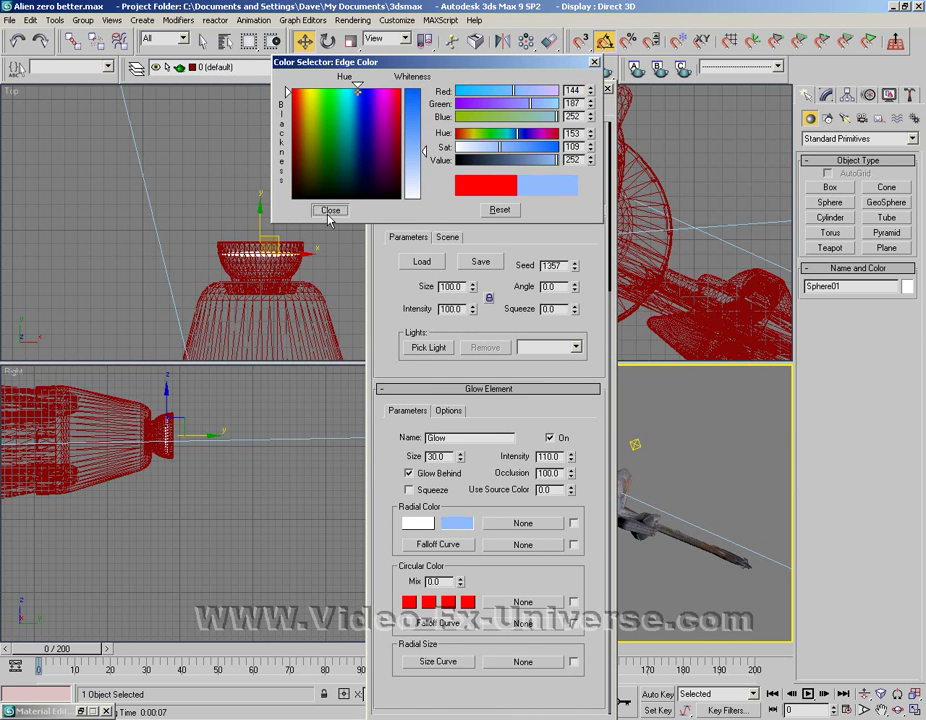
click(330, 209)
click(562, 159)
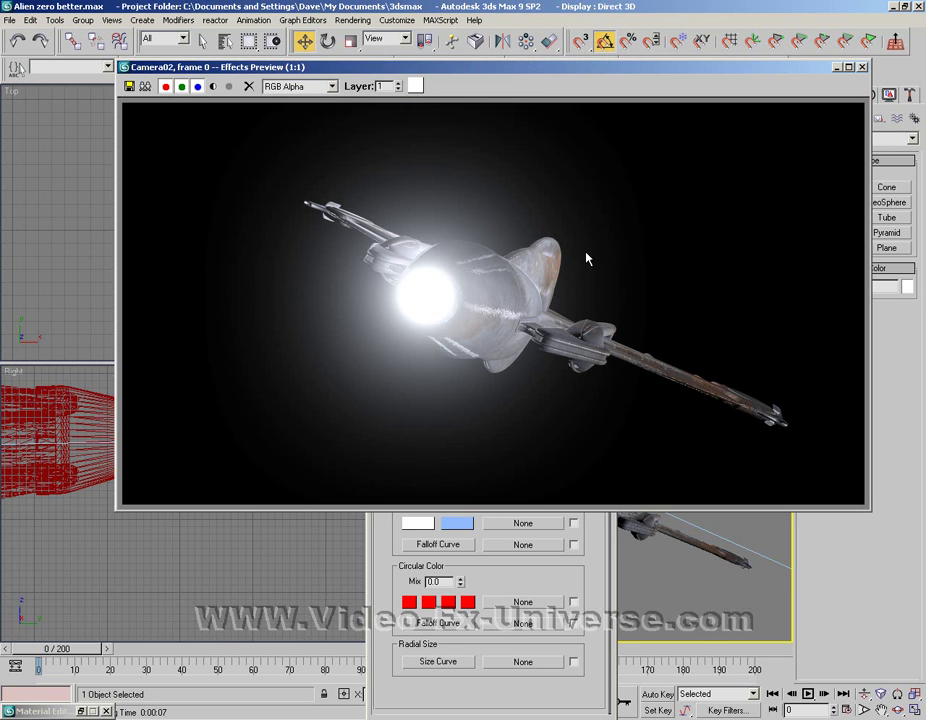
click(862, 67)
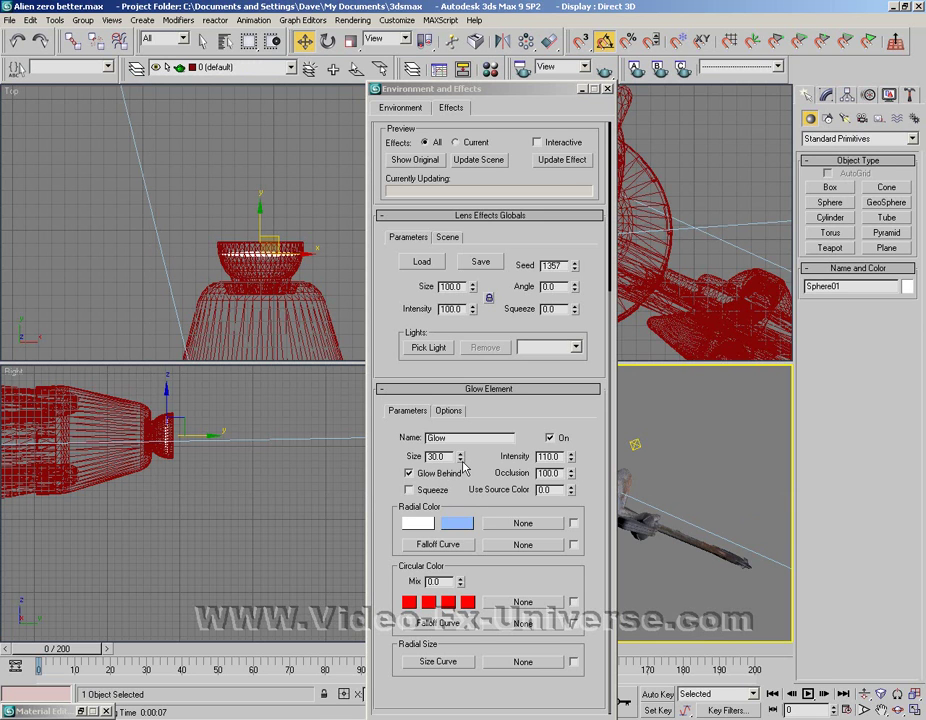
Step: Reduce the glow size to 7, preview the effect enlarged, and minimize the effects settings
drag(461, 459, 462, 477)
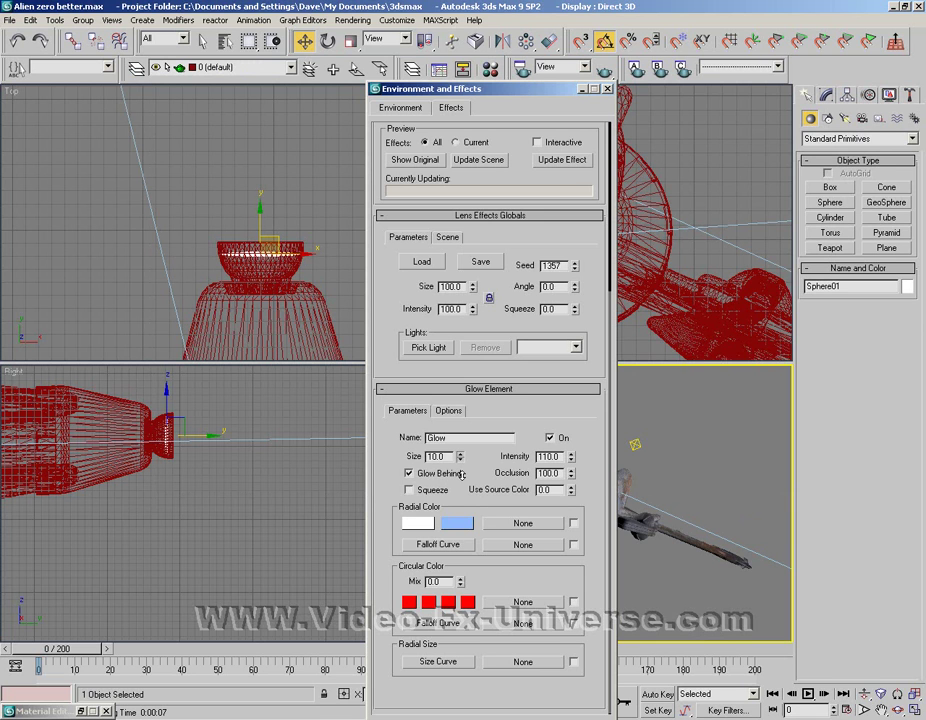
click(556, 160)
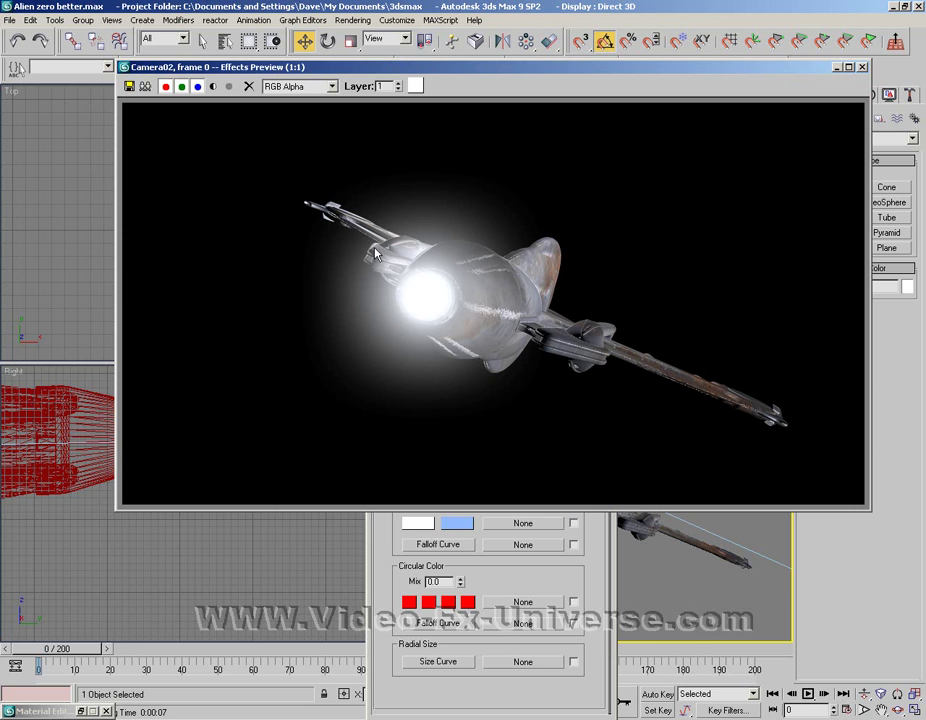
click(848, 67)
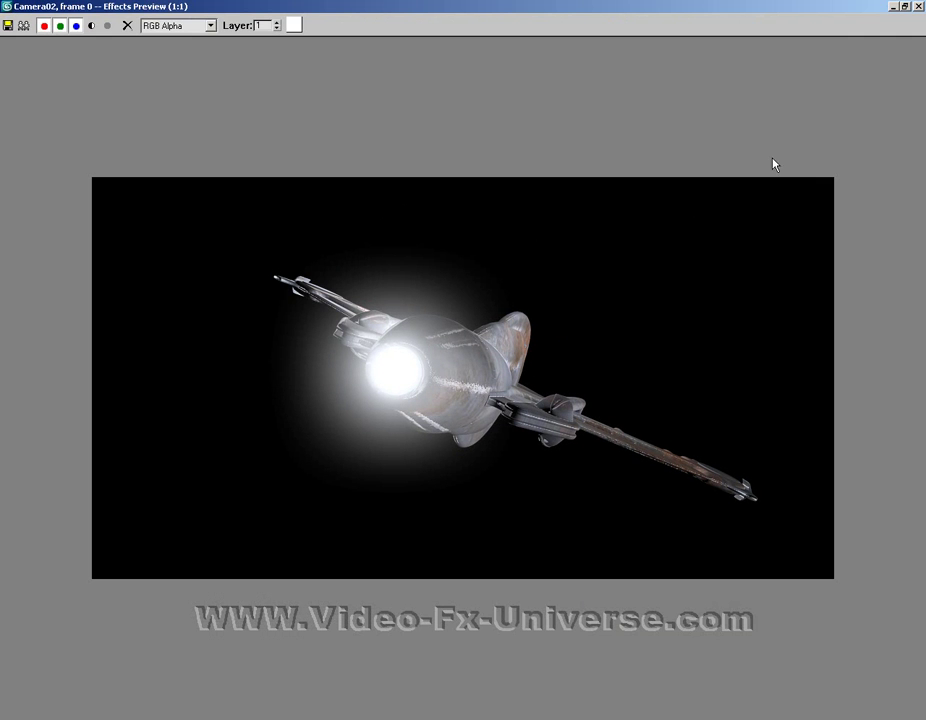
click(917, 7)
drag(411, 391, 407, 428)
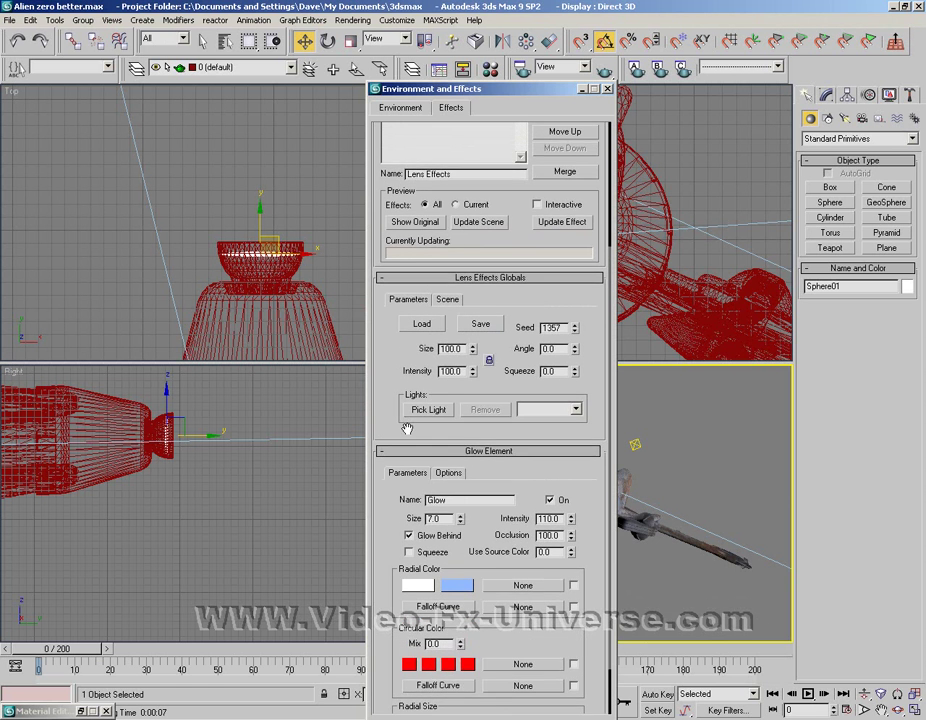
click(581, 89)
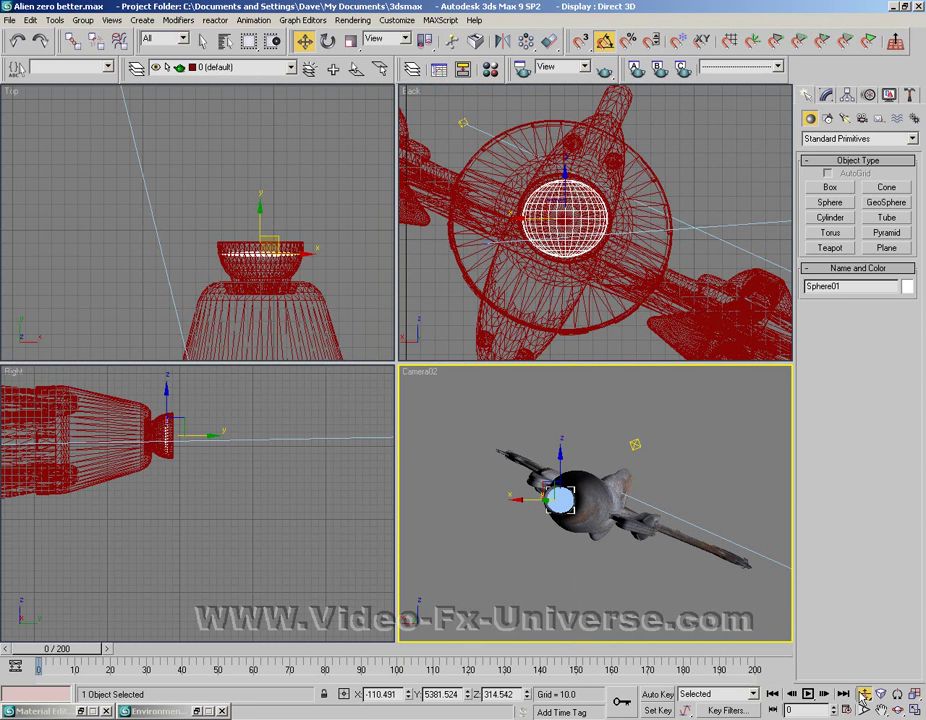
Step: Link the nozzle sphere to the OutsiderFighterGroup spaceship as its parent
key(alt+z)
drag(296, 496, 263, 540)
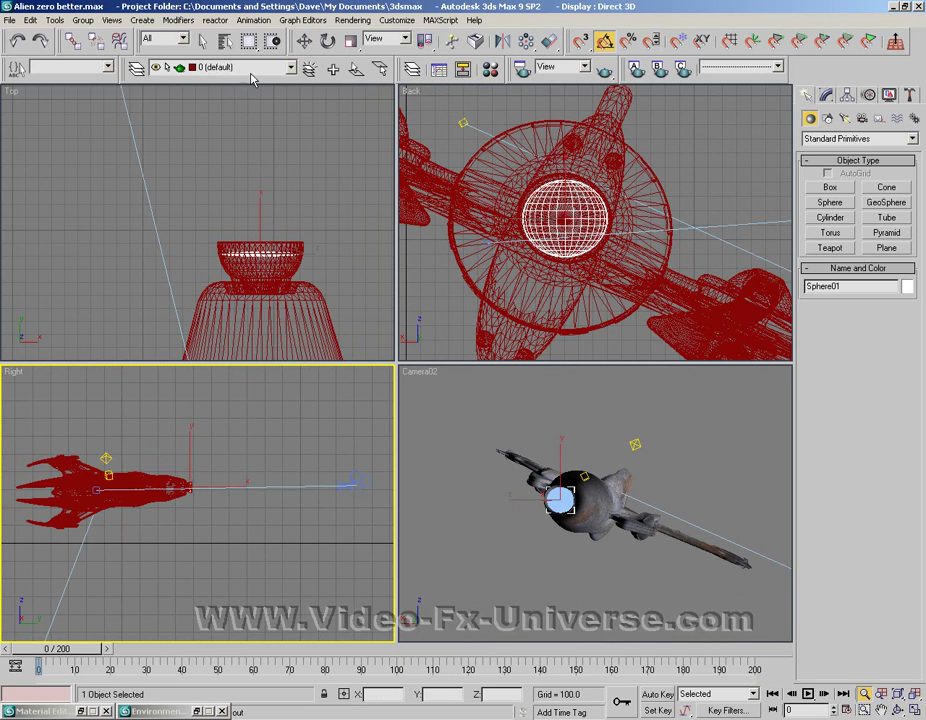
click(72, 42)
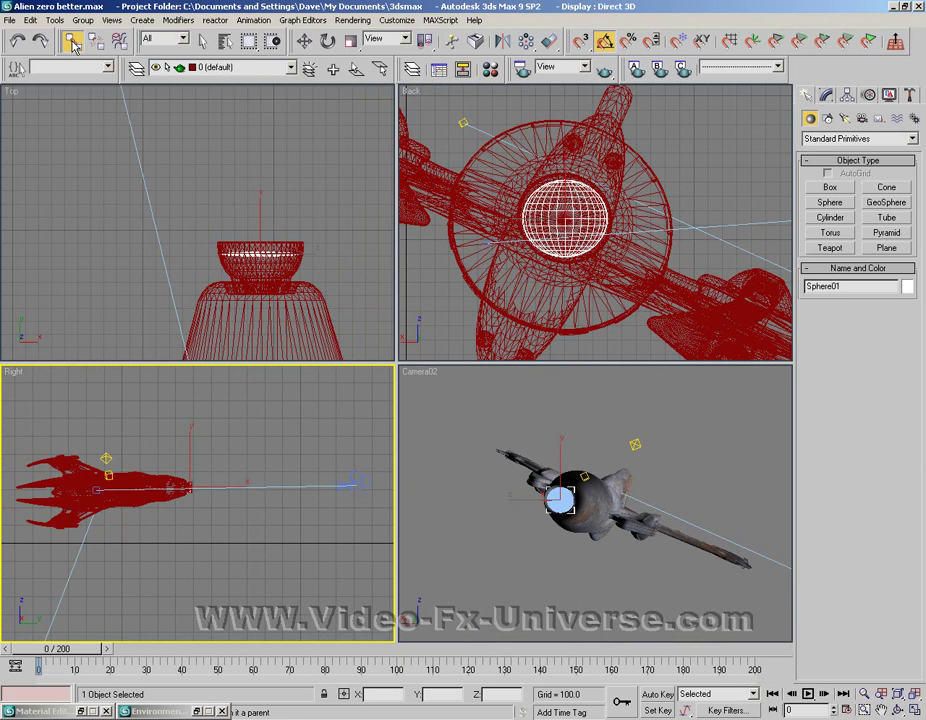
click(257, 254)
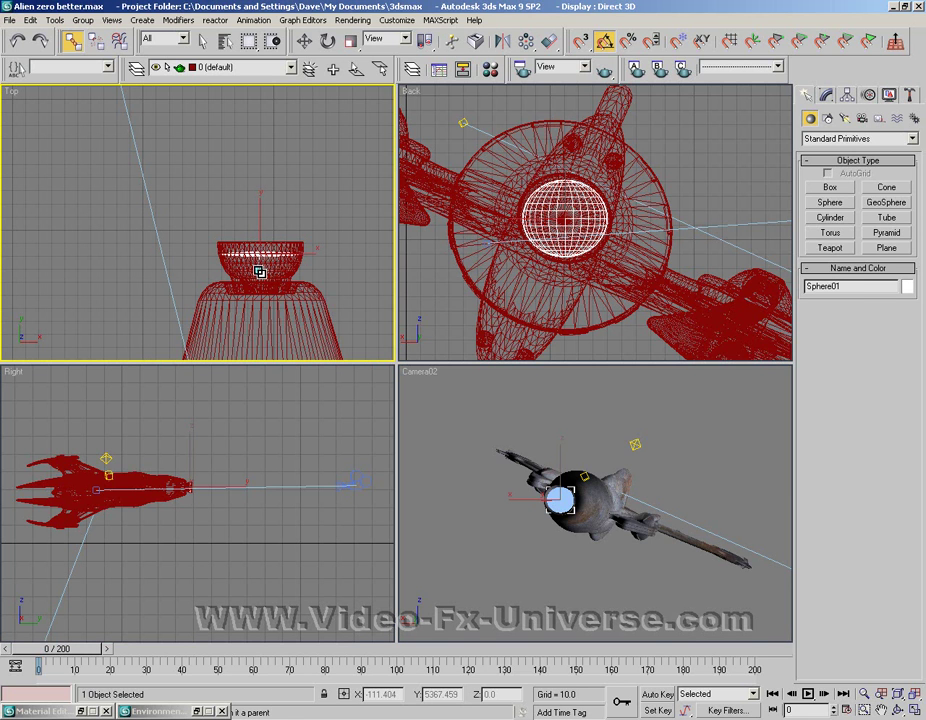
drag(259, 272, 262, 267)
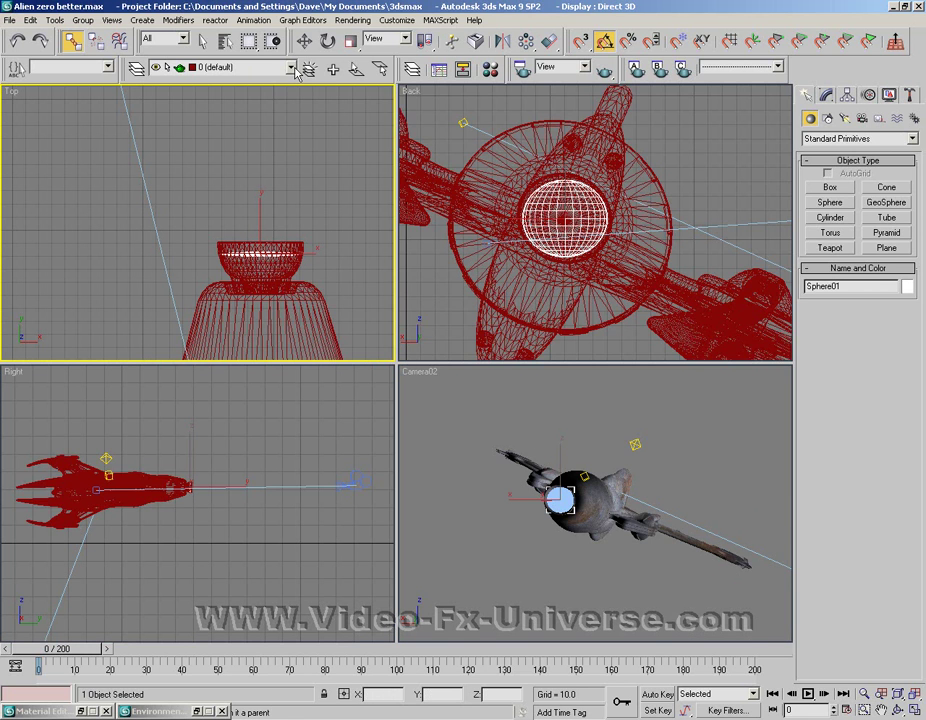
click(302, 42)
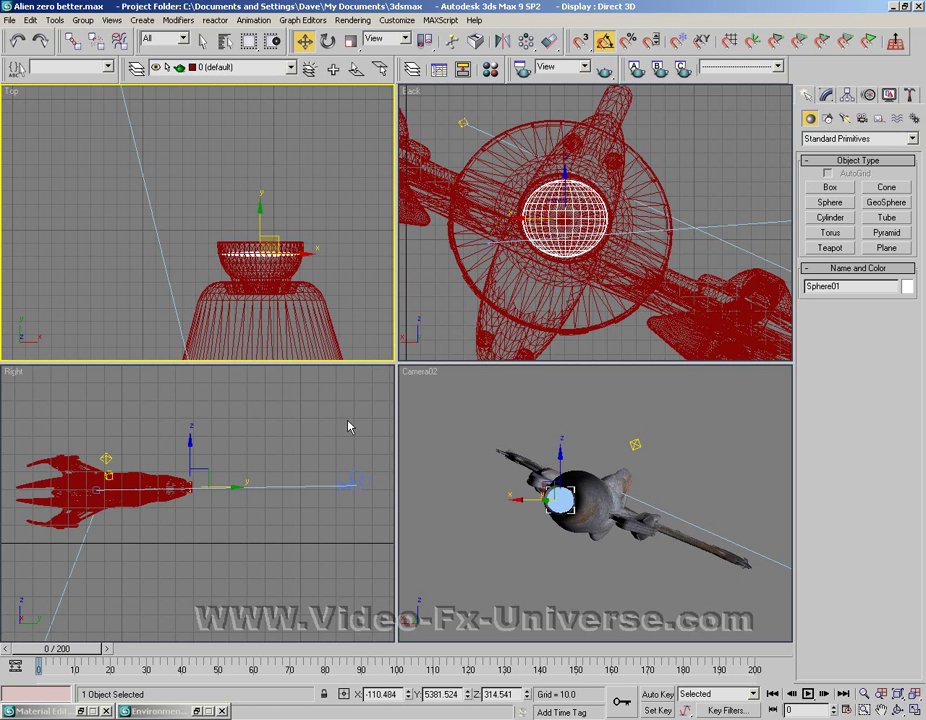
Step: Move the spaceship group far away from the camera in the Right view, to about Y -175
click(864, 693)
drag(337, 554, 304, 653)
click(303, 42)
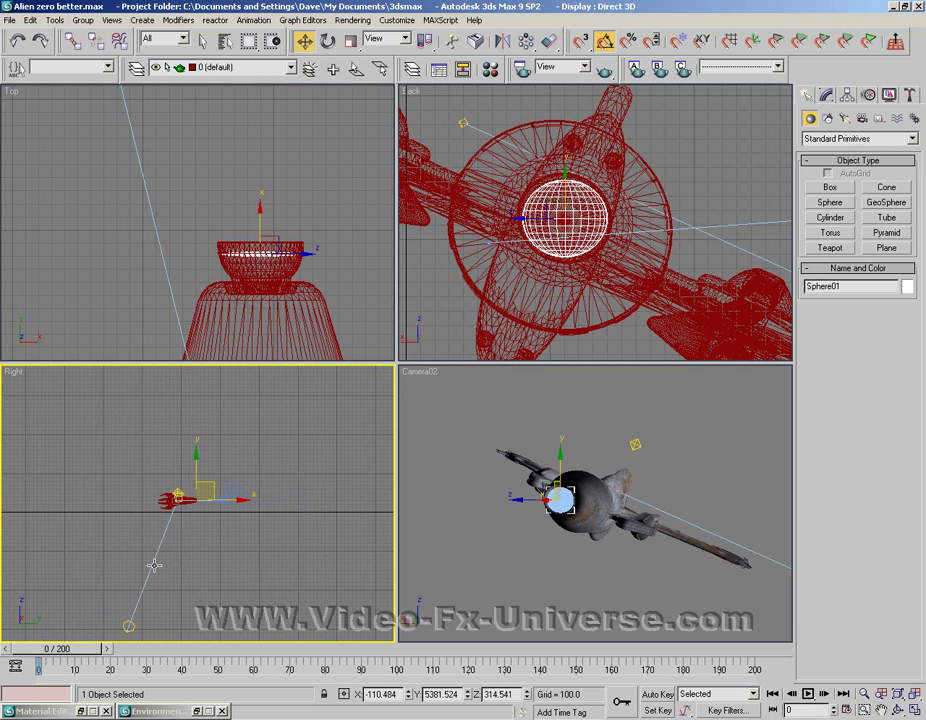
drag(234, 498, 3, 512)
click(183, 503)
Step: Test-render the Camera02 view to check the glow on the distant ship, and minimize the rendered frame
right_click(466, 401)
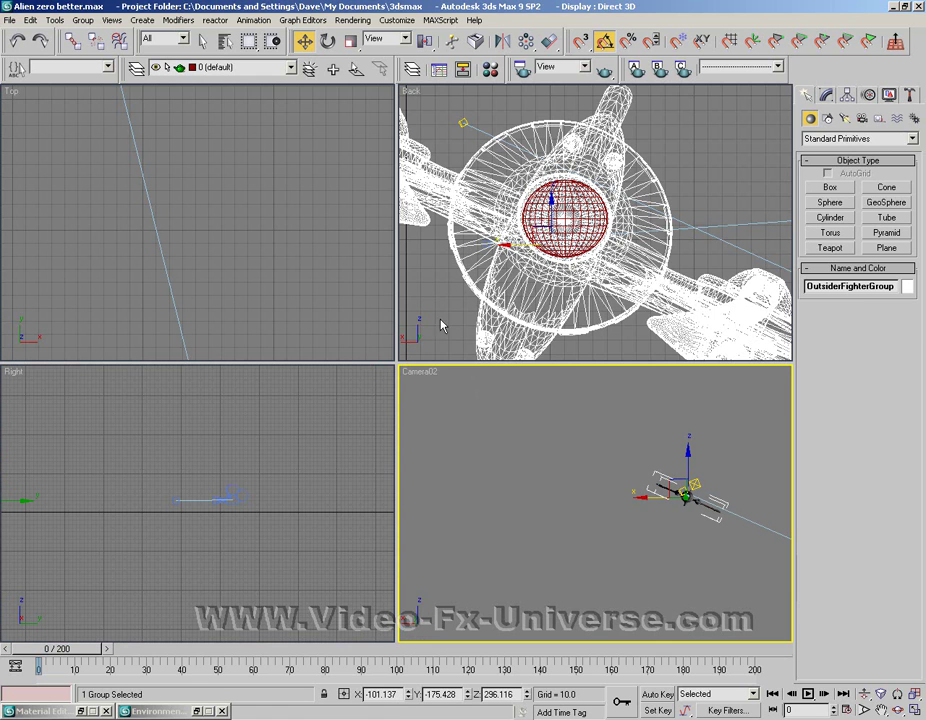
key(shift+q)
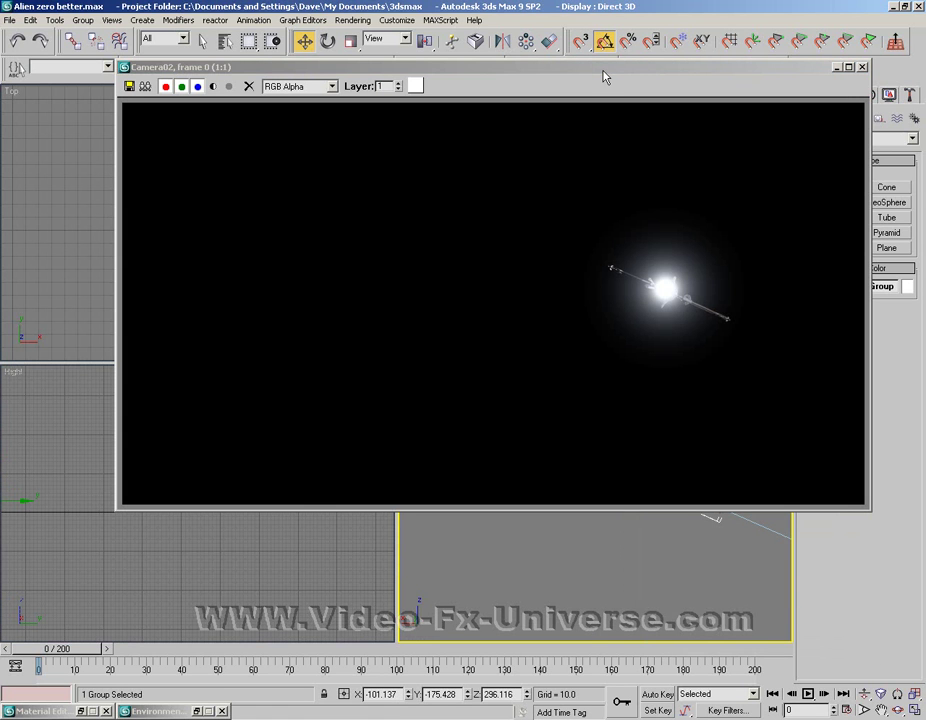
click(837, 68)
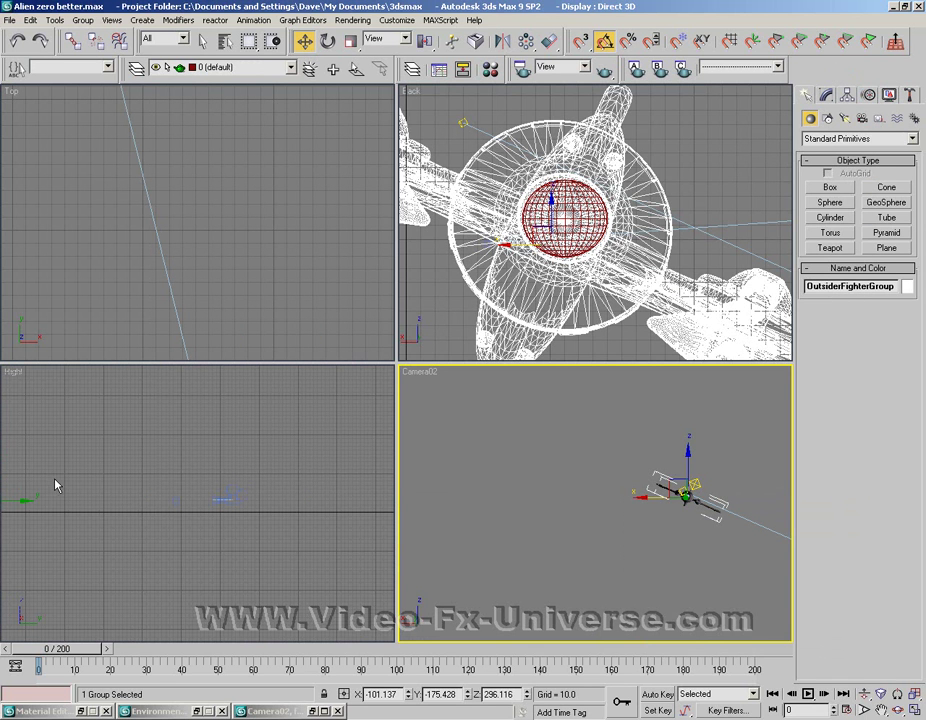
Step: Move the spaceship group back near the camera in the Right view, to about Y 5170
click(26, 503)
drag(20, 502, 228, 502)
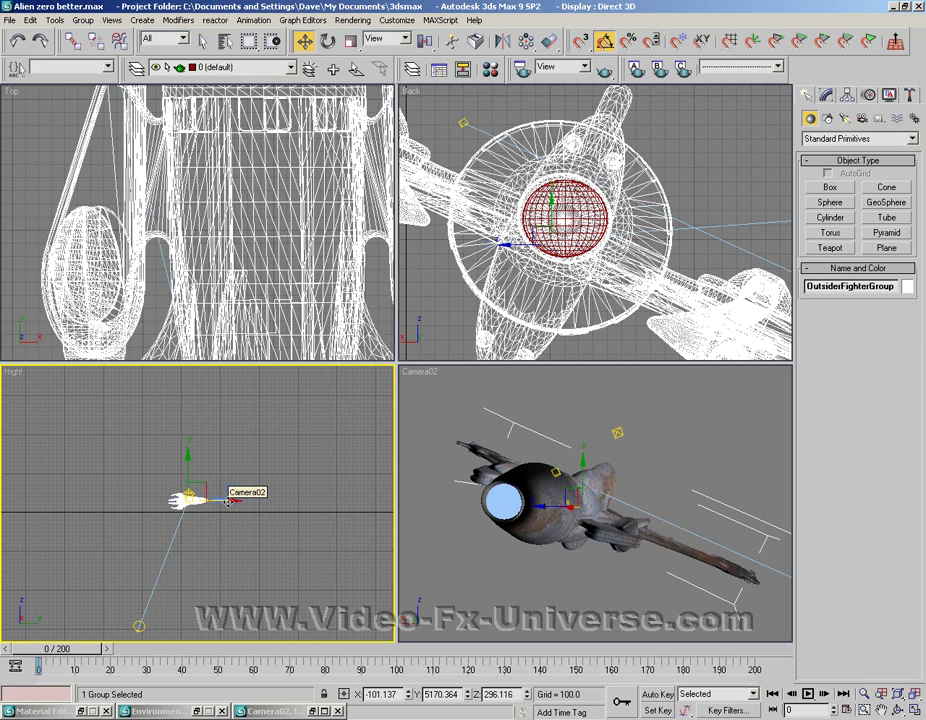
Step: Switch the nozzle sphere's rendering control to By Object and set its visibility to 0.3
click(509, 497)
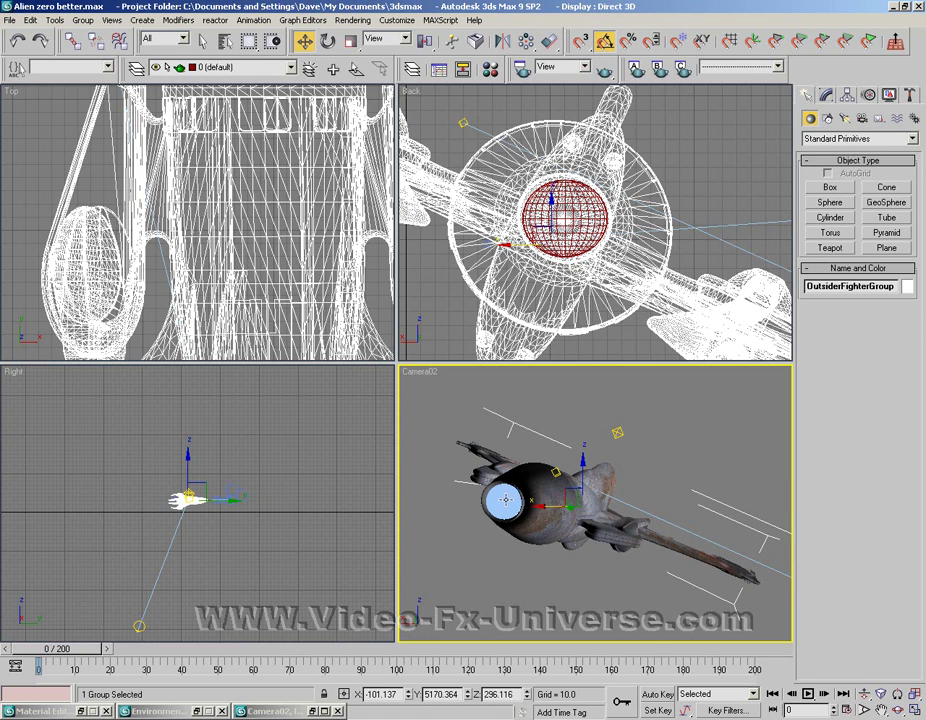
click(505, 498)
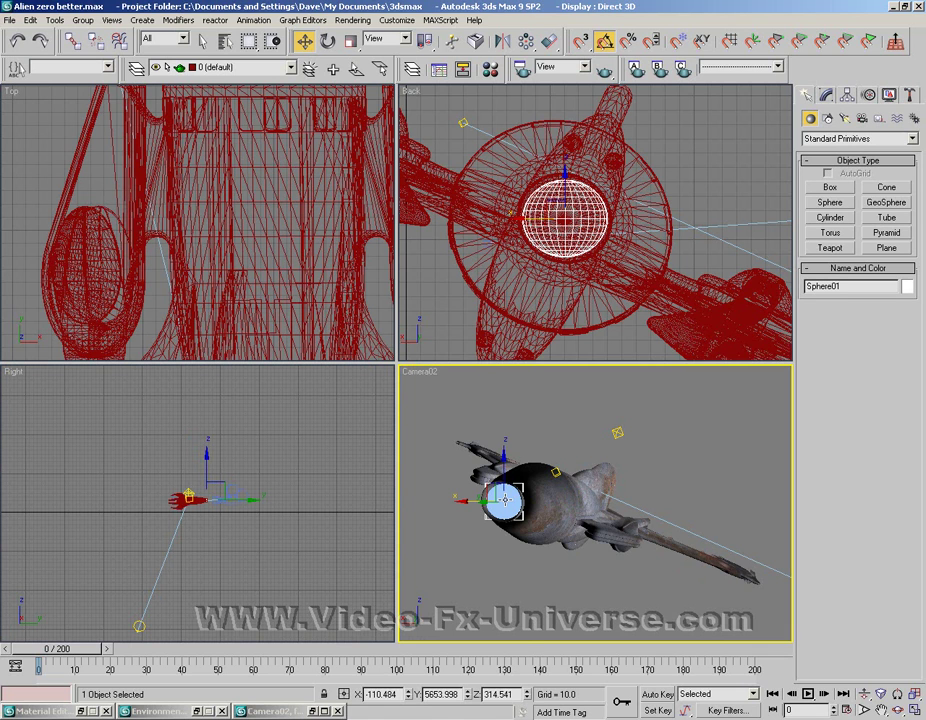
right_click(509, 501)
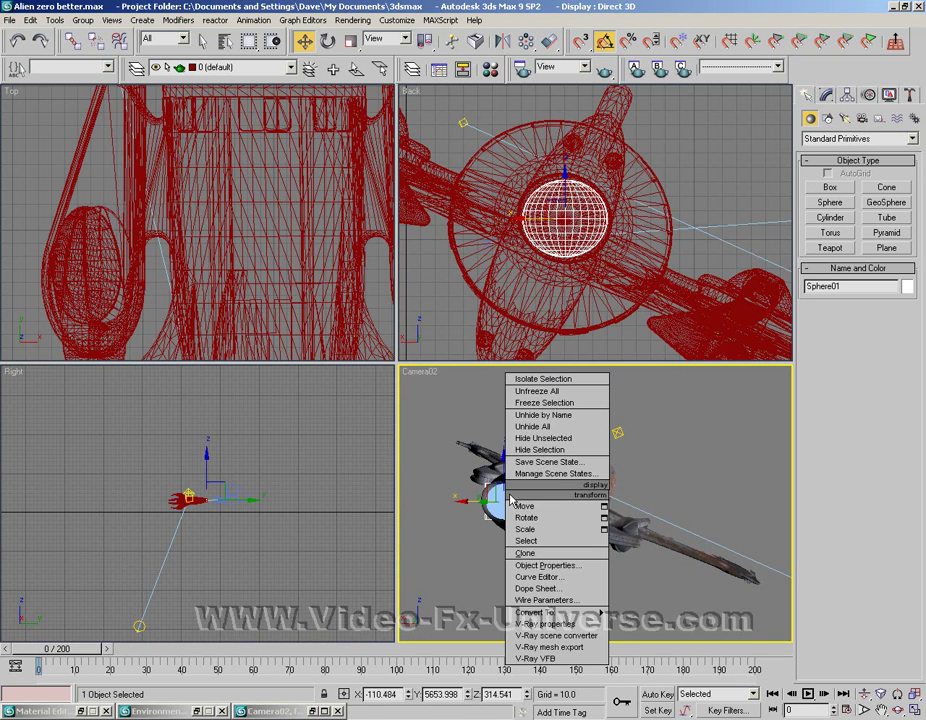
click(530, 559)
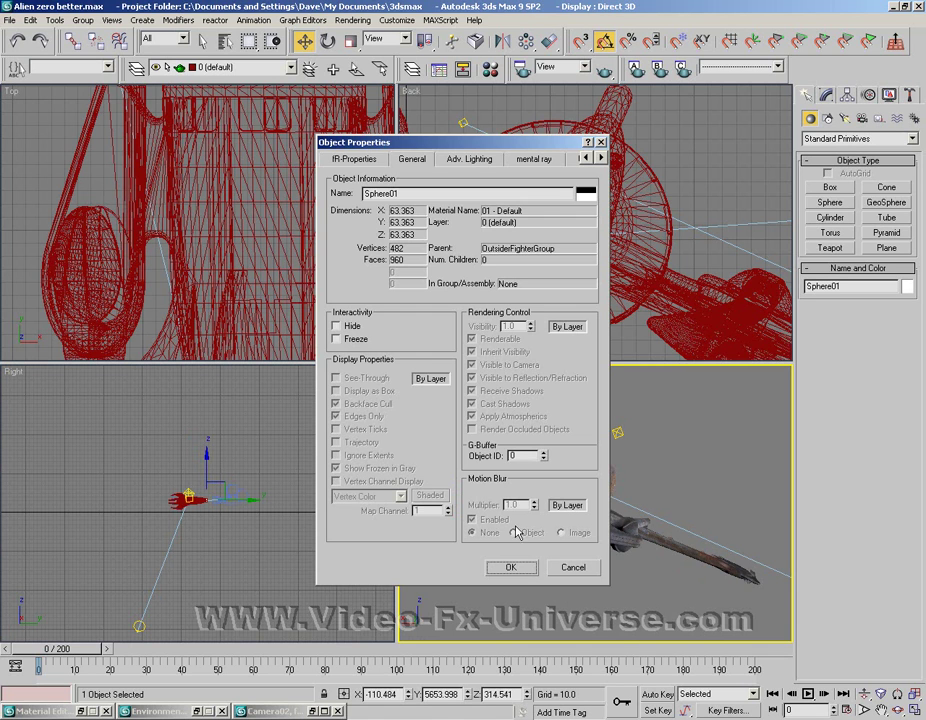
click(567, 326)
right_click(531, 332)
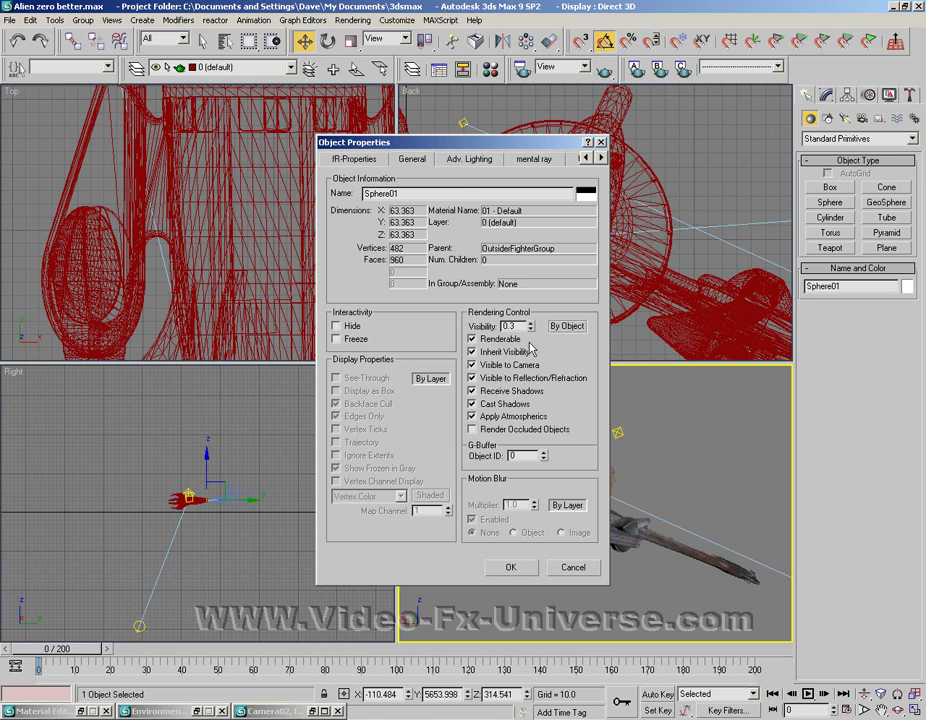
click(508, 567)
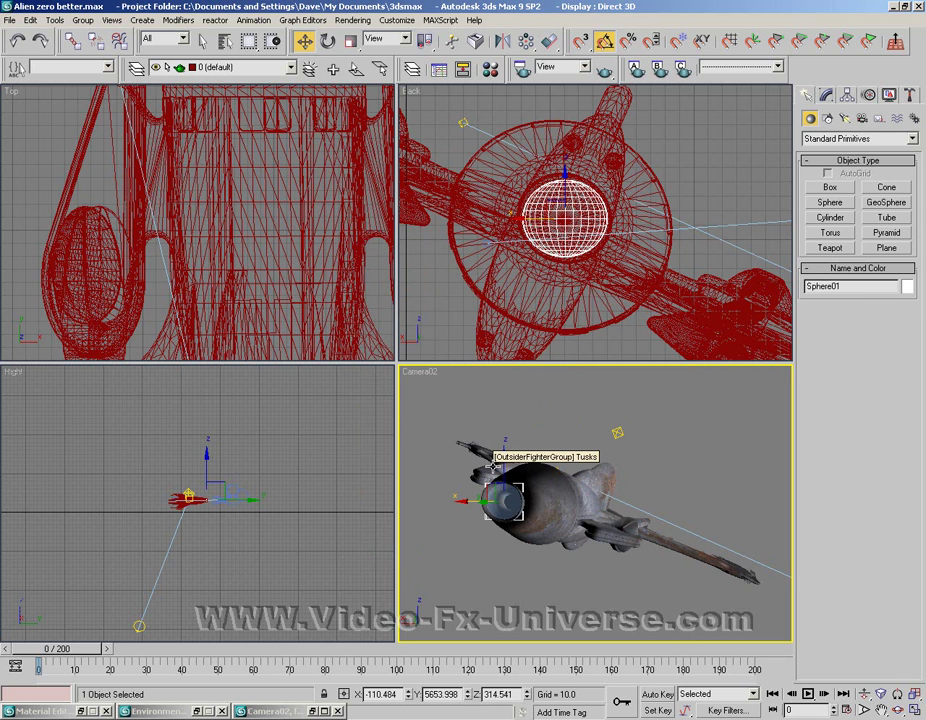
Step: Close the minimized rendered frame and bring back the lens effect's settings
click(313, 711)
click(861, 70)
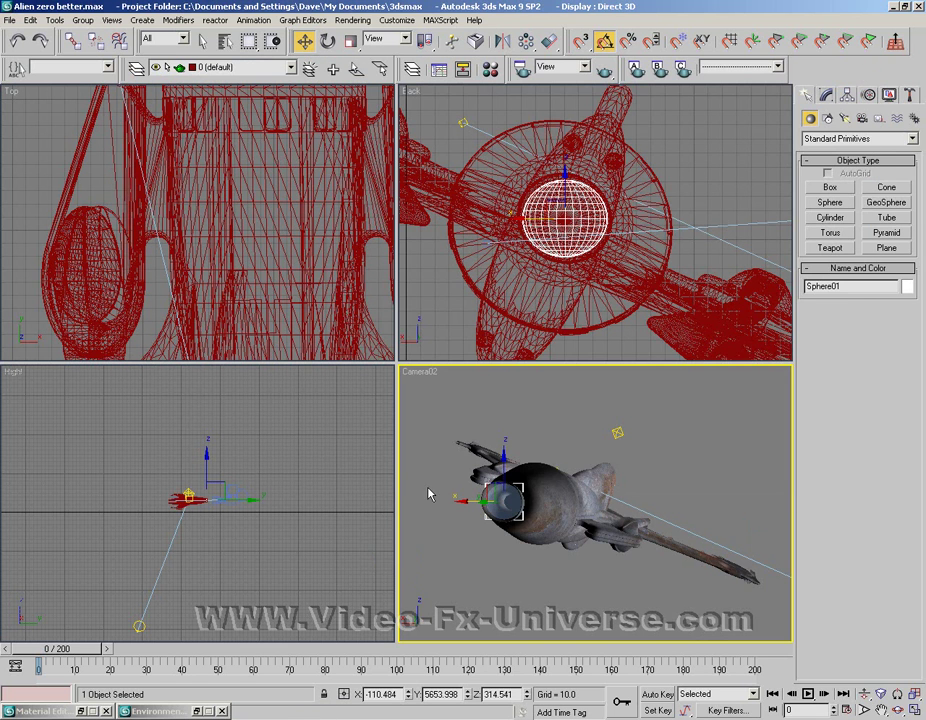
click(155, 711)
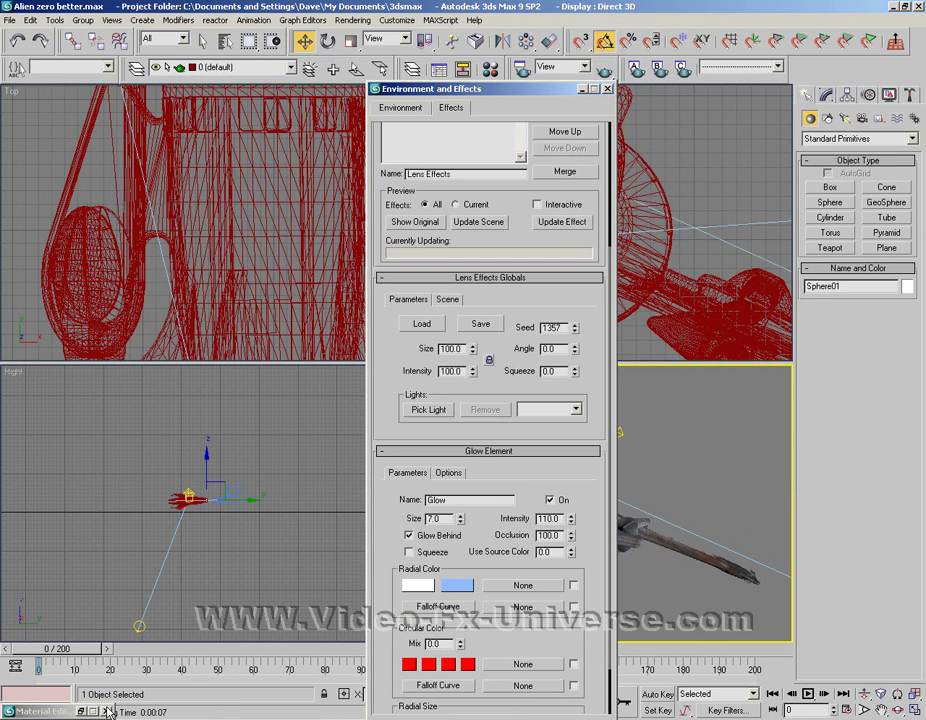
Step: Close the minimized Material Editor and test-render the Camera02 view to check the glow close up, minimizing the rendered frame
click(86, 710)
click(277, 50)
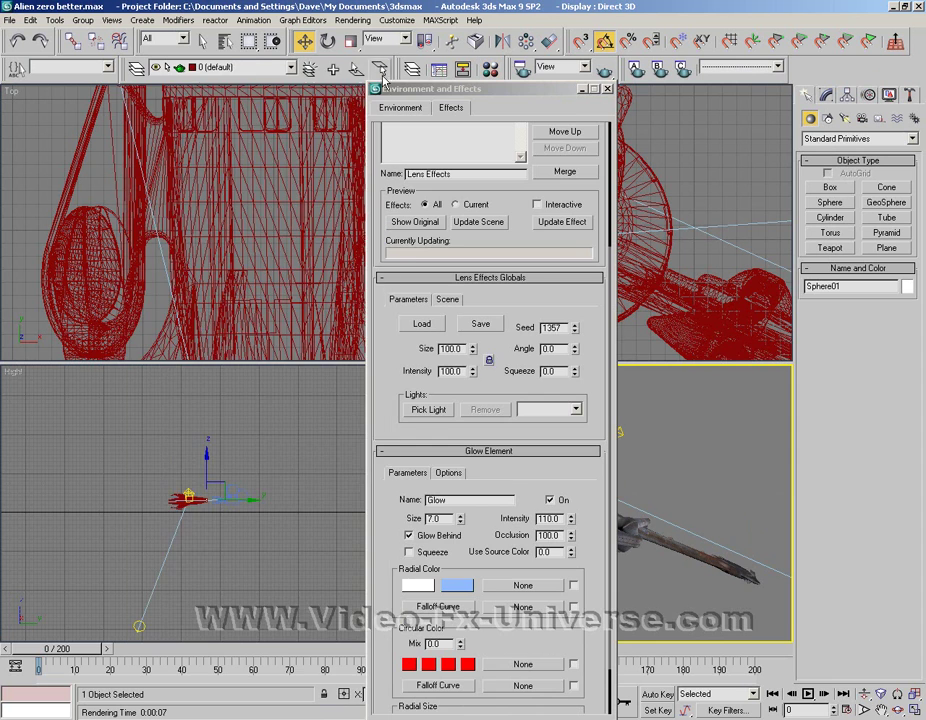
drag(487, 91, 268, 84)
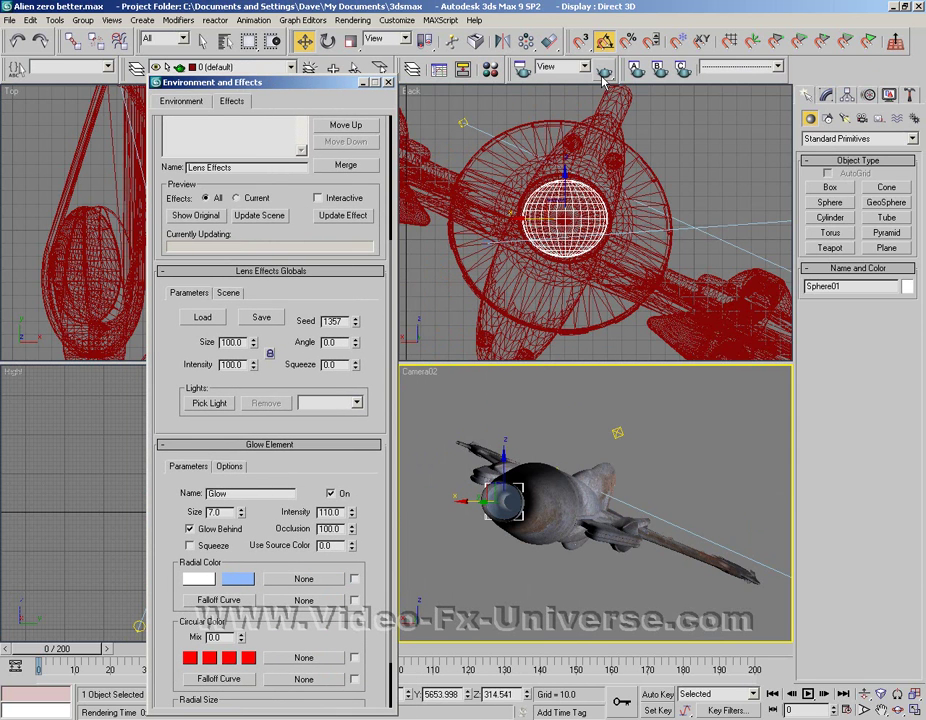
key(shift+q)
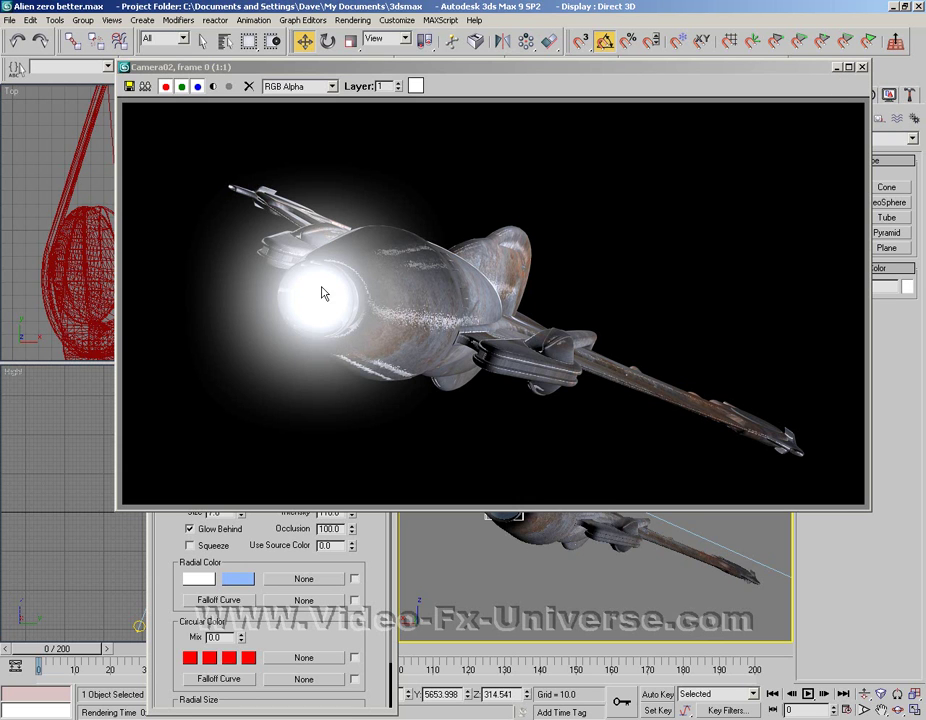
click(837, 68)
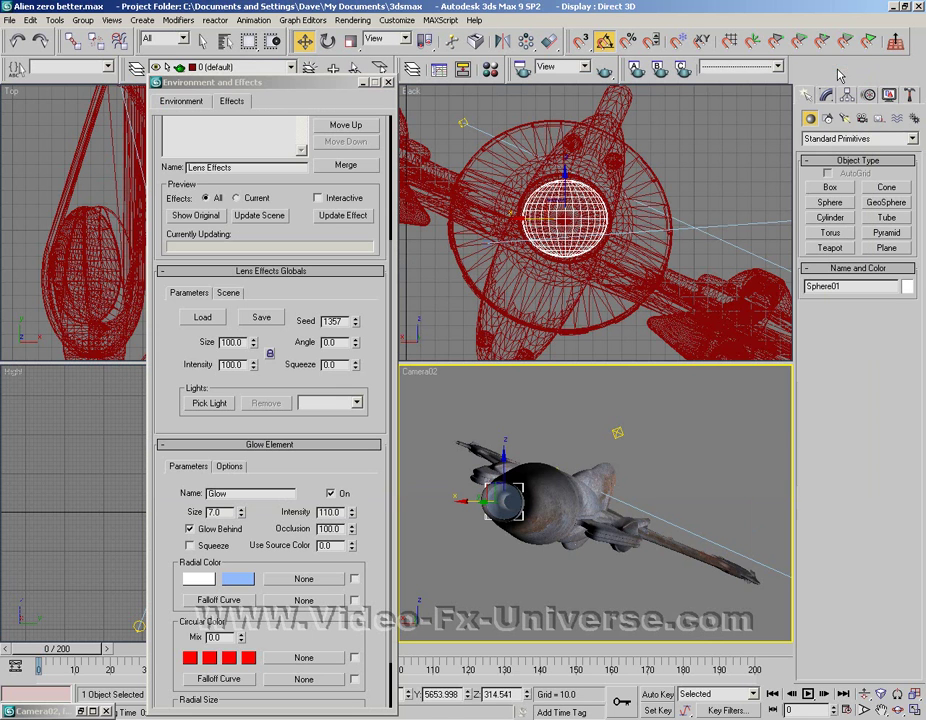
Step: Lower the glow element's intensity to 87 and reduce the lens effect's global size, updating the effect preview to check it
drag(353, 516, 352, 527)
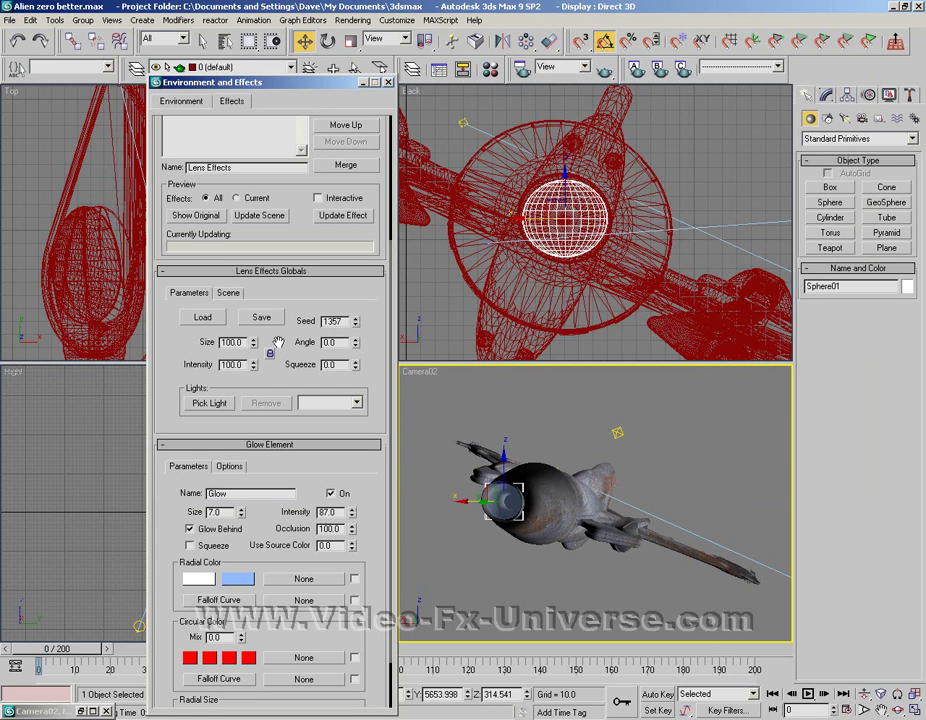
drag(252, 341, 253, 359)
click(350, 215)
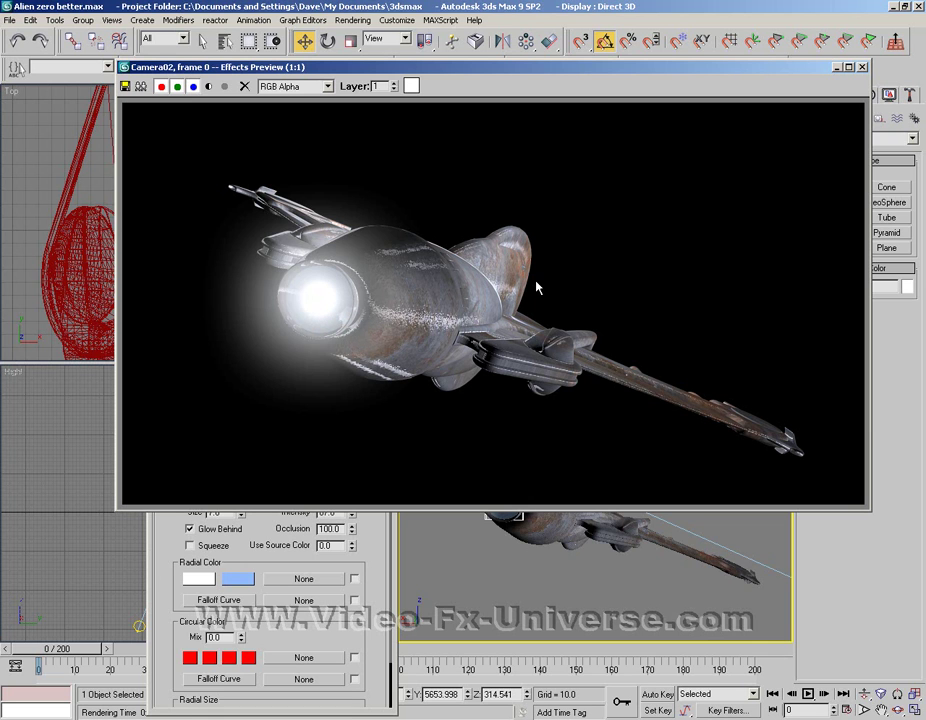
click(862, 67)
click(364, 83)
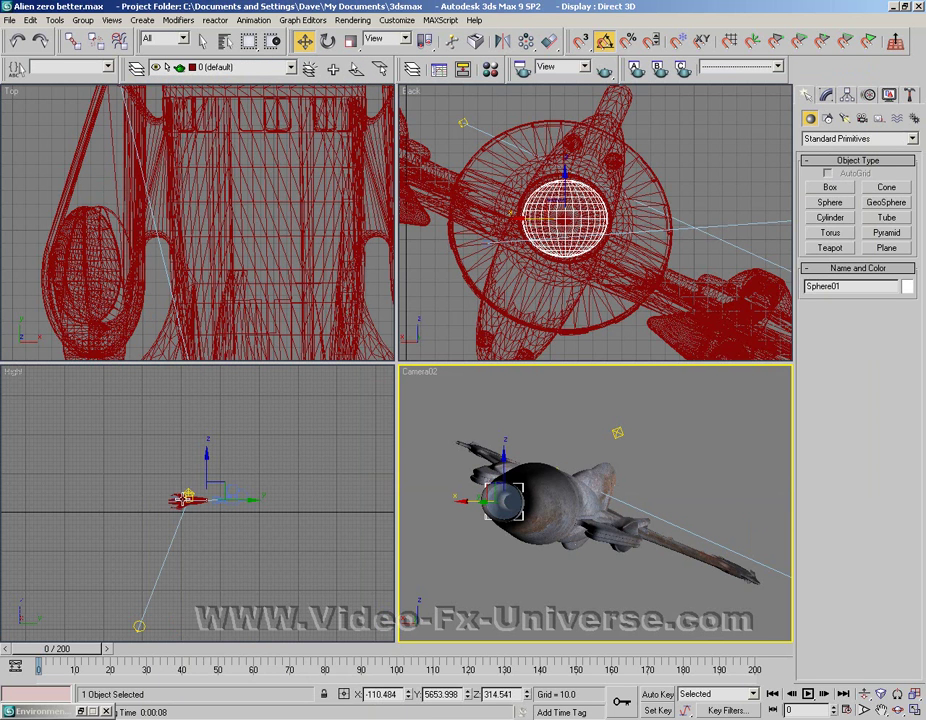
Step: Move the spaceship group far away from the camera in the Right view, to about Y -10108
click(176, 503)
click(188, 502)
drag(188, 502, 64, 497)
middle_drag(72, 459, 345, 459)
drag(335, 500, 55, 500)
middle_drag(122, 477, 245, 478)
drag(152, 514, 56, 510)
Step: Test-render the Camera02 view to check the reduced glow on the distant ship, and close the rendered frame
right_click(488, 440)
click(604, 68)
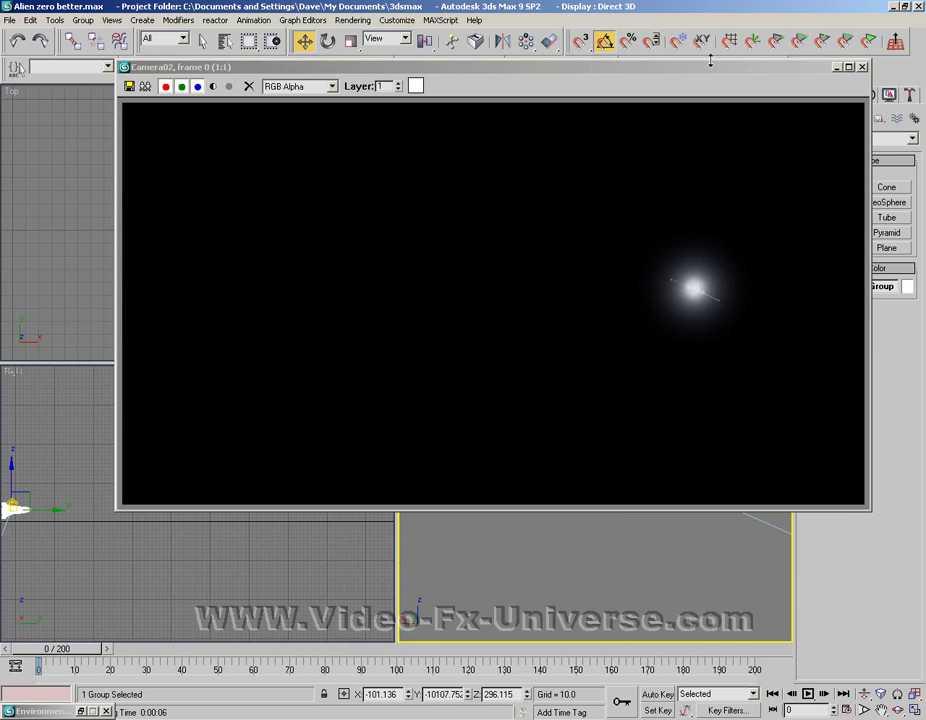
click(863, 68)
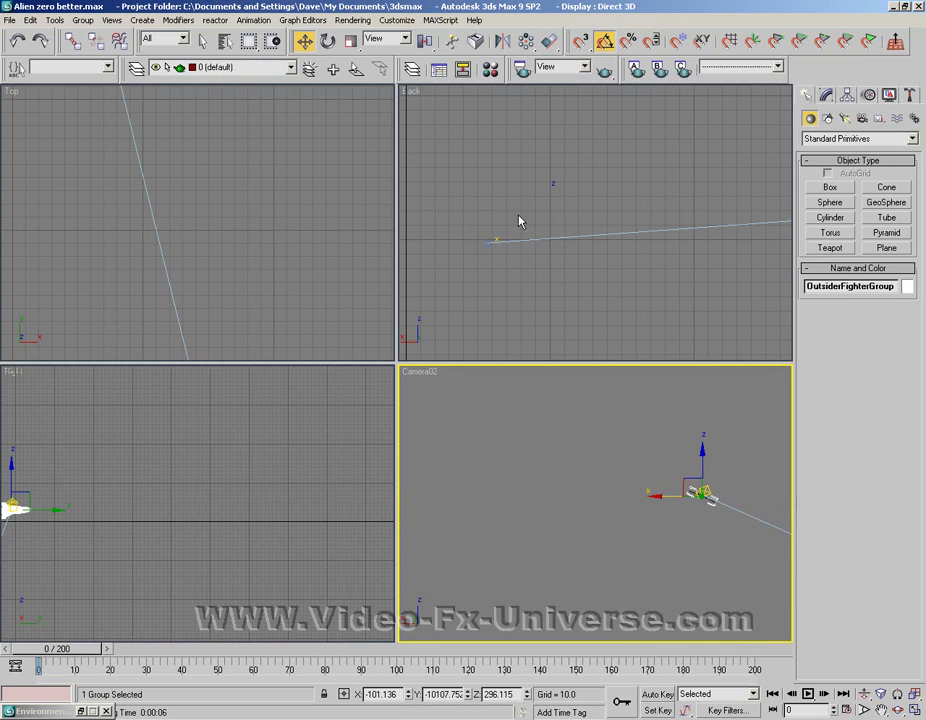